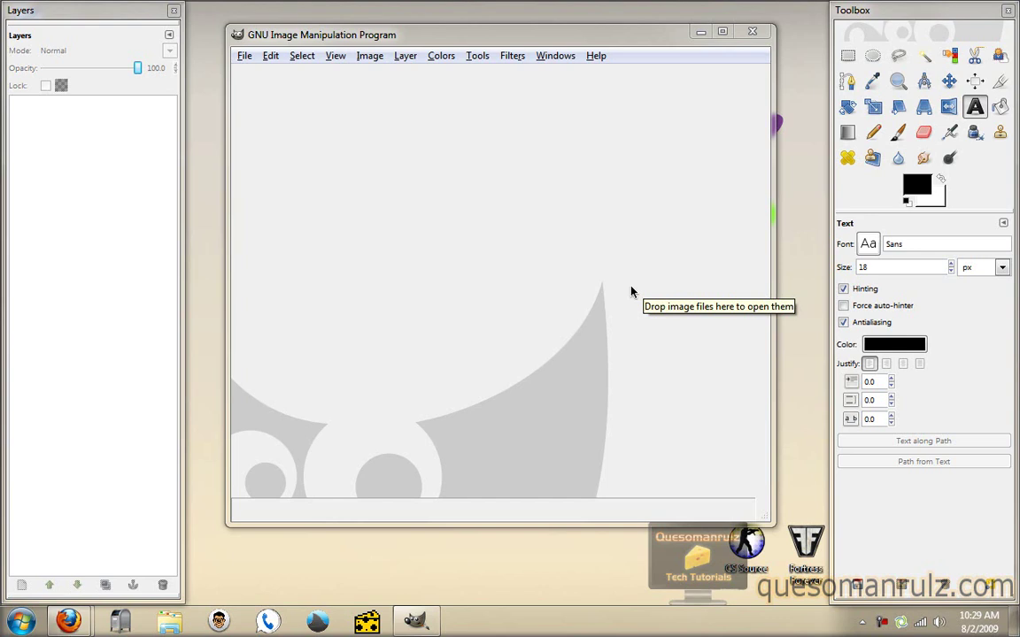
Bring the Firefox window forward from its taskbar preview
mouse_move(68, 622)
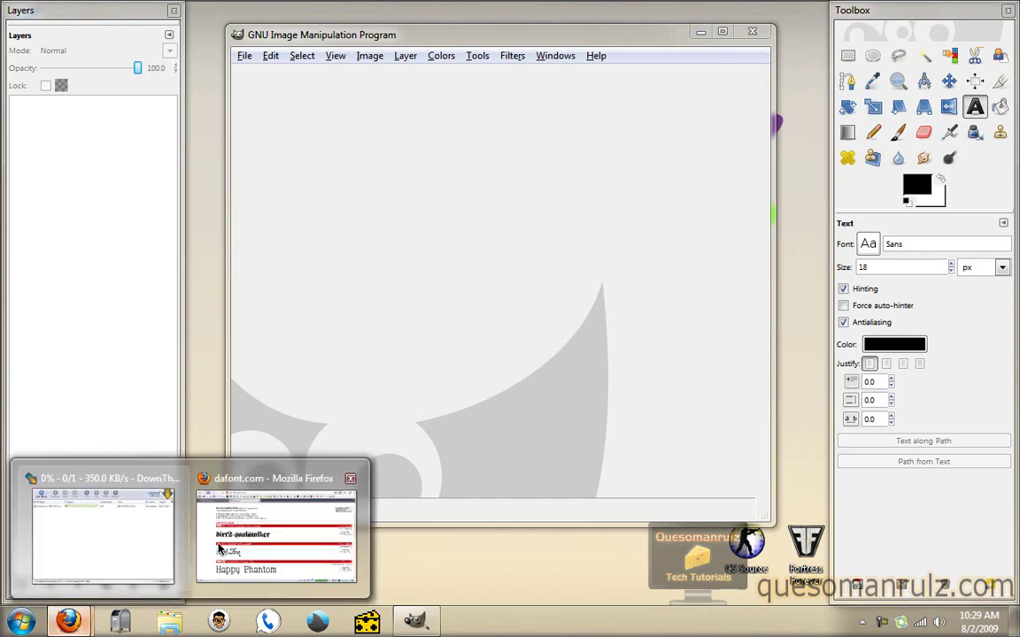
left_click(221, 549)
Switch to the GIMP - Downloads tab, then minimize Firefox to return to GIMP
left_click(83, 78)
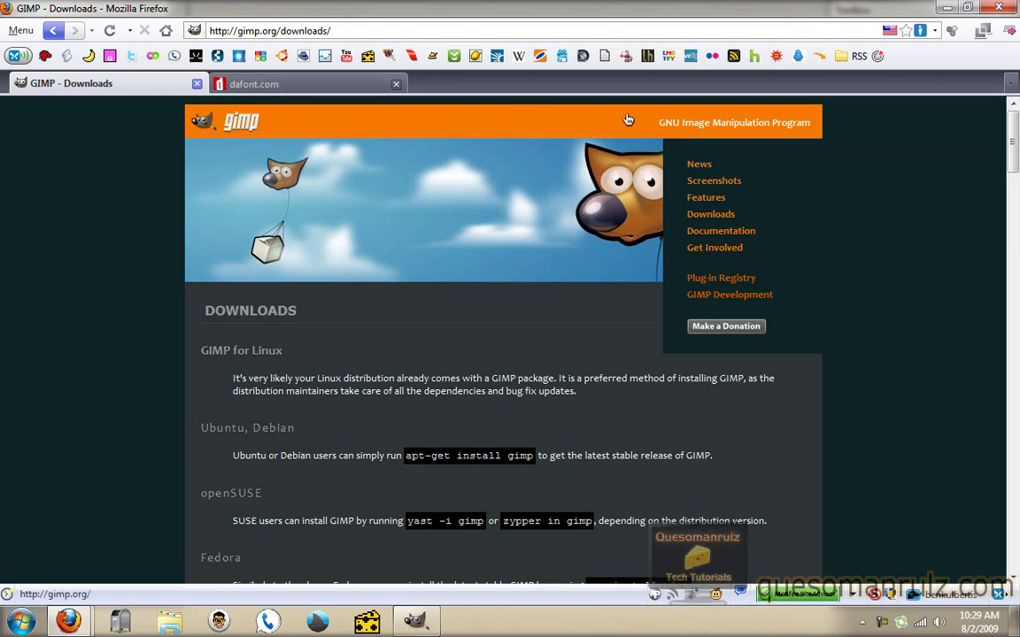
left_click(946, 9)
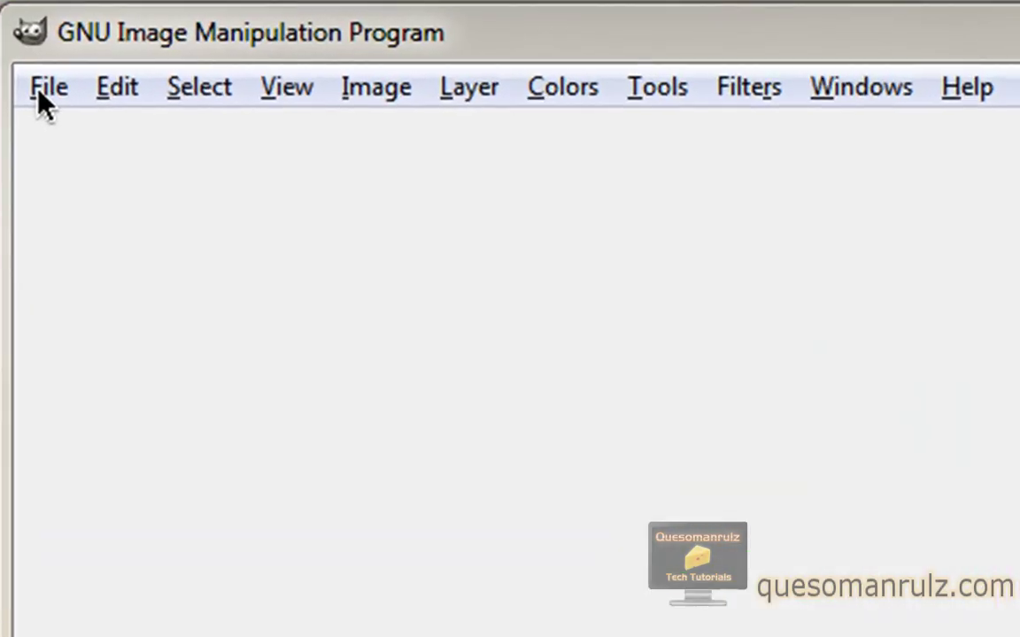
Create a new 640x400 pixel white image with File > New
left_click(241, 56)
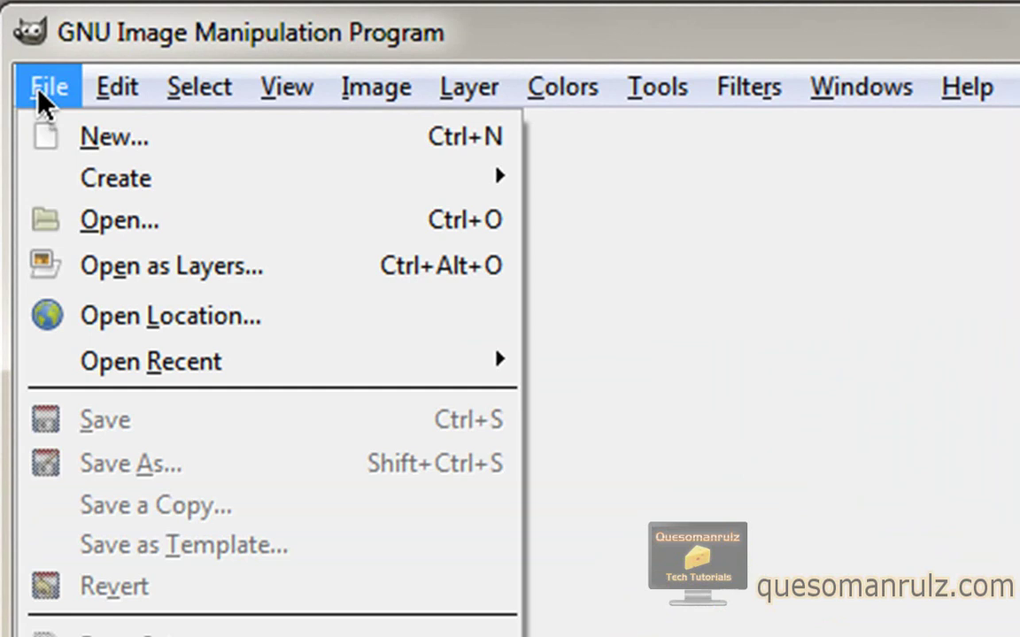
left_click(53, 136)
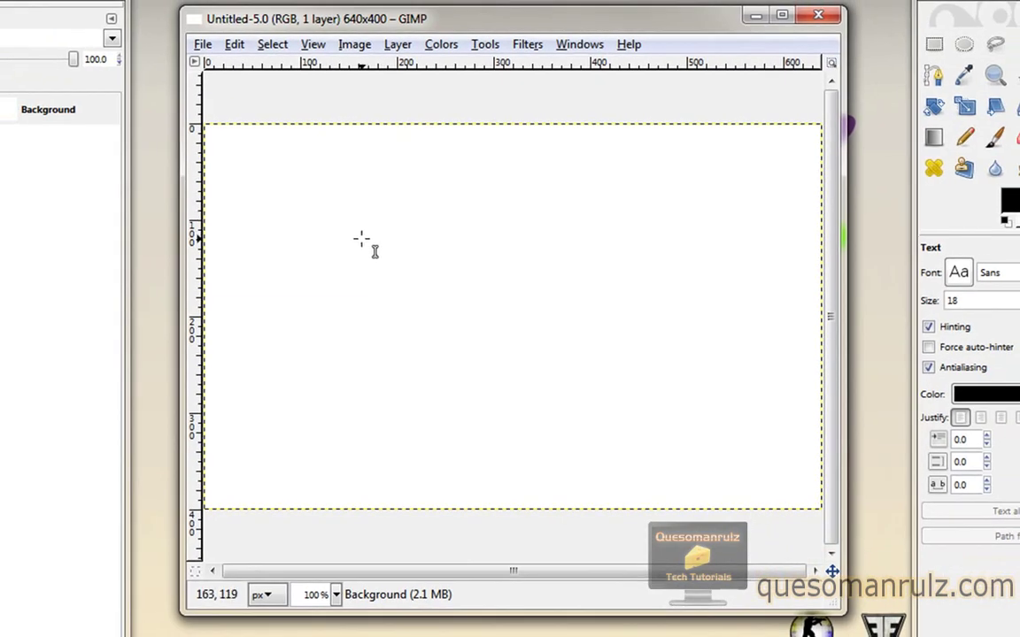
Add 'Quesomanrulz' as black 50 px Sans text and shift it toward the canvas centre
left_click(454, 281)
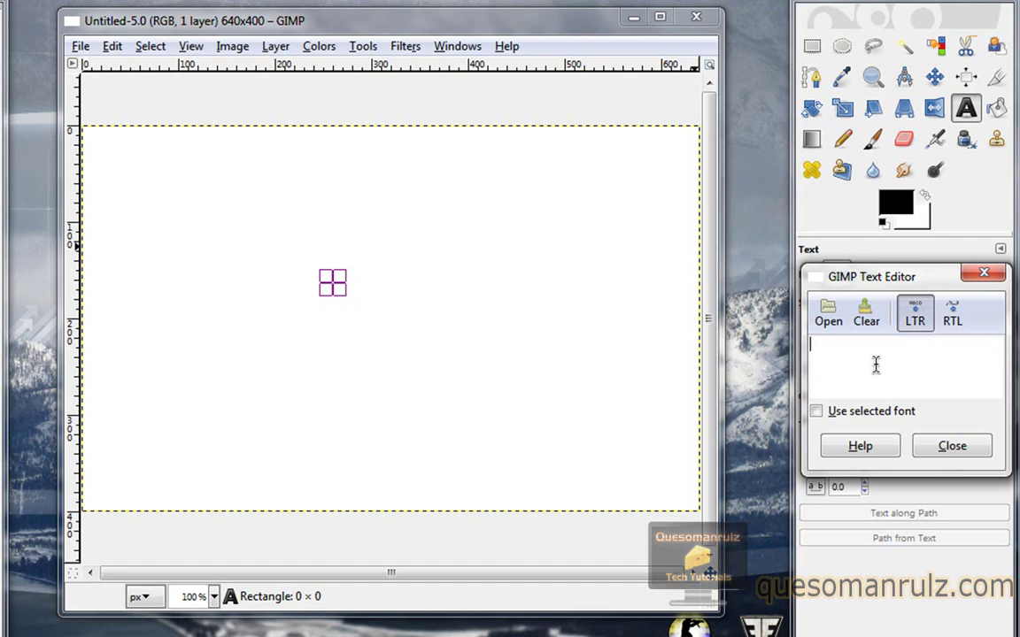
type("Quesomanr")
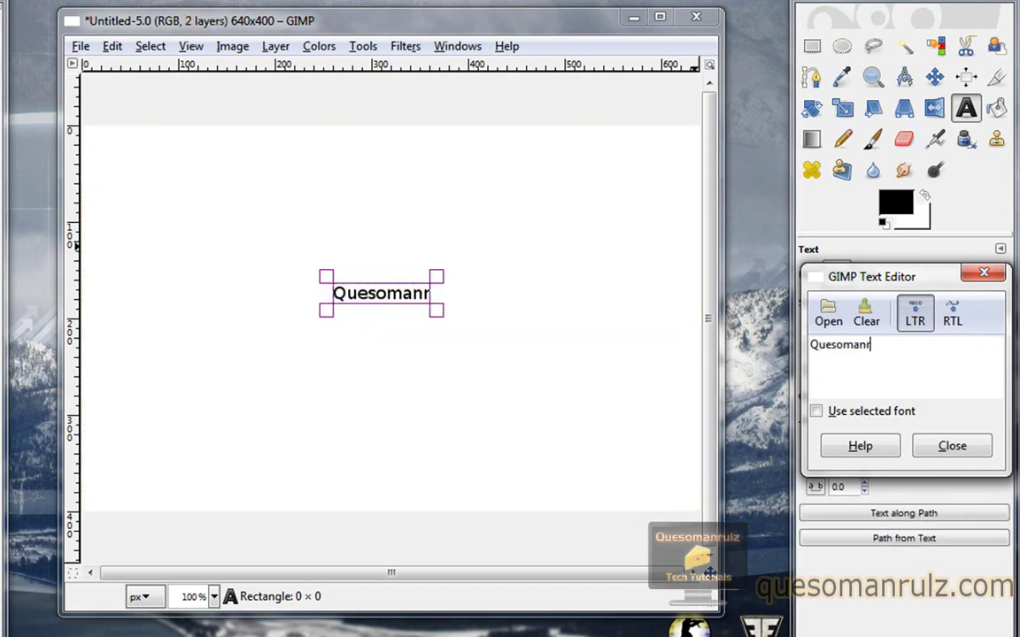
type("ulz")
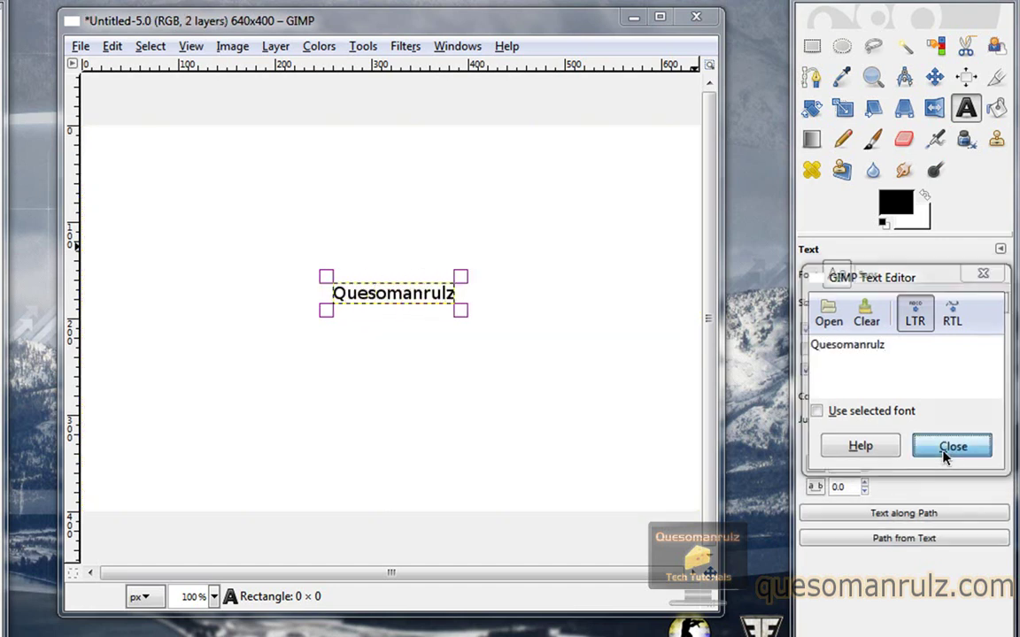
left_click(952, 446)
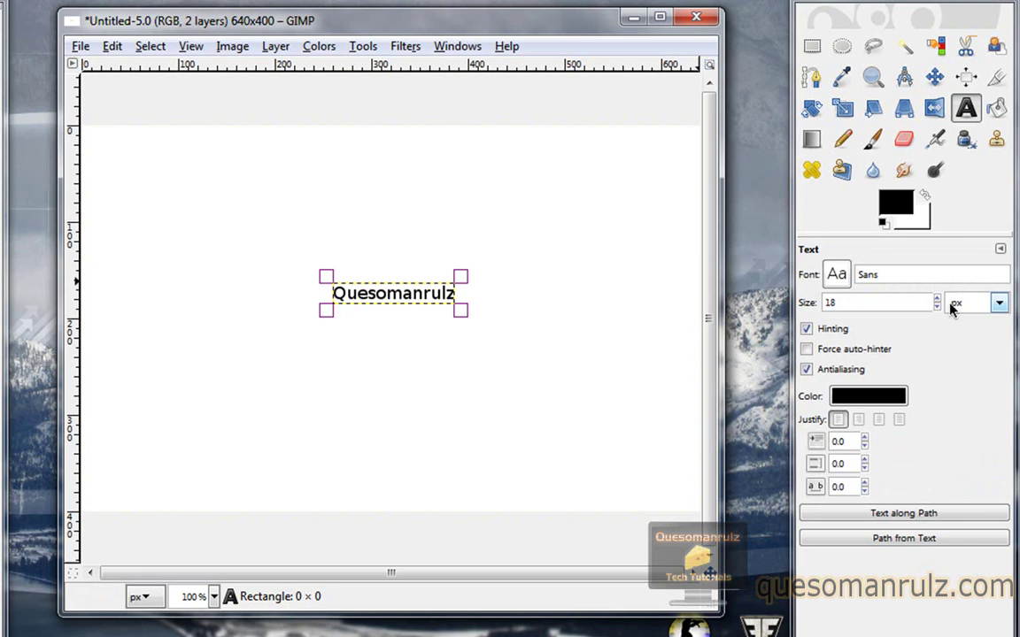
left_click_drag(938, 302, 938, 302)
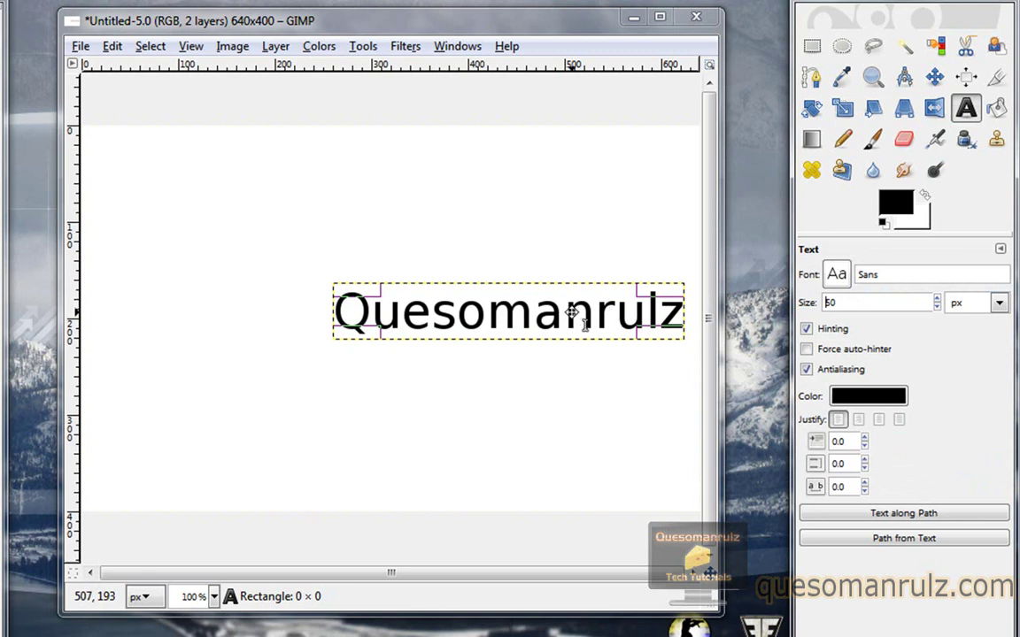
left_click_drag(573, 312, 450, 317)
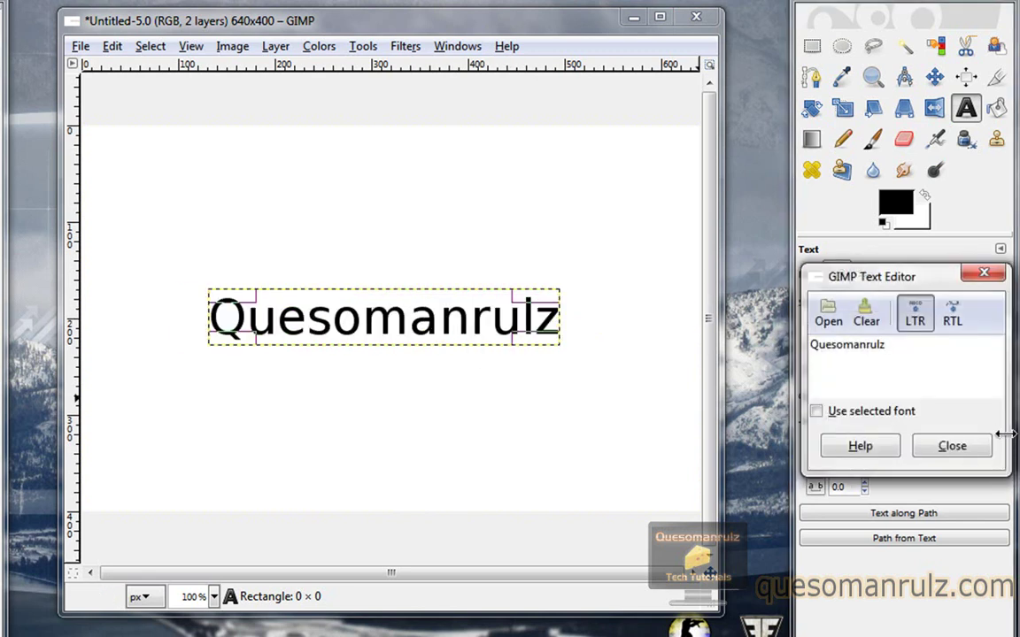
left_click(952, 446)
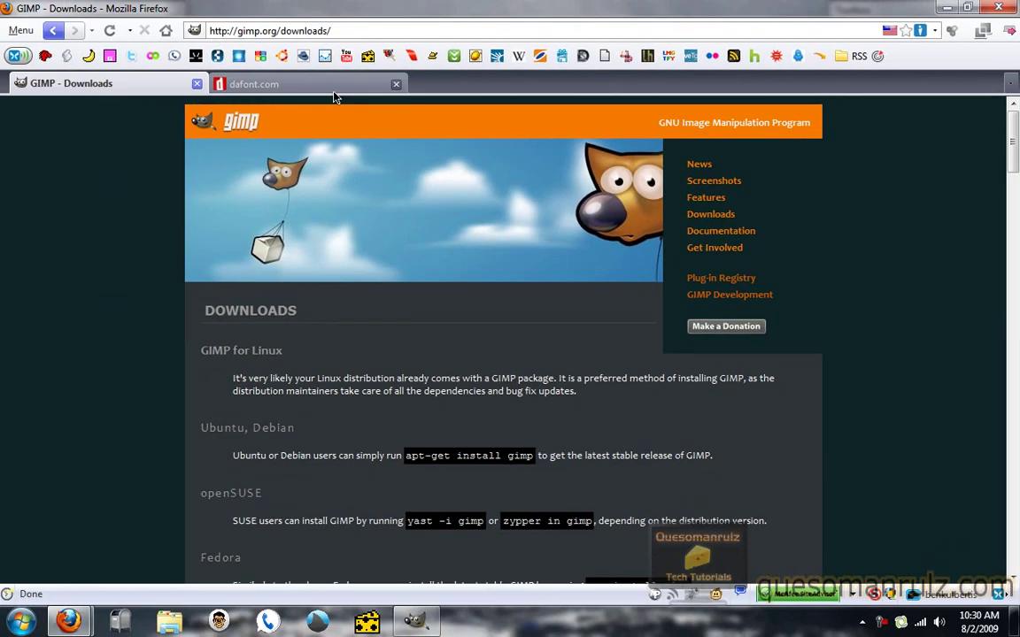
Browse the most recently added fonts on the dafont.com tab
left_click(319, 84)
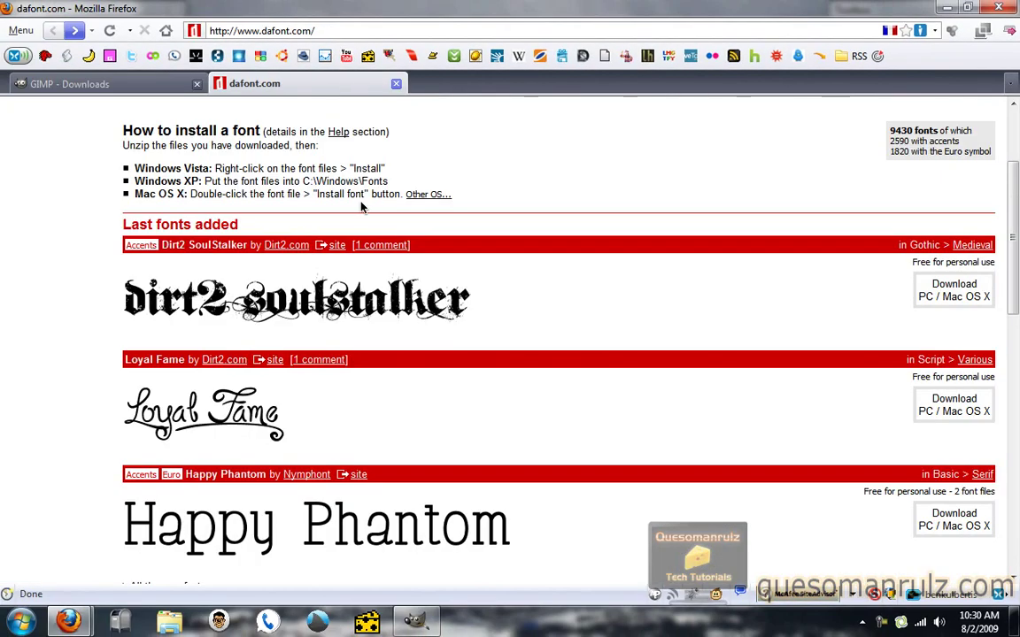
scroll(473, 280, "down", 3)
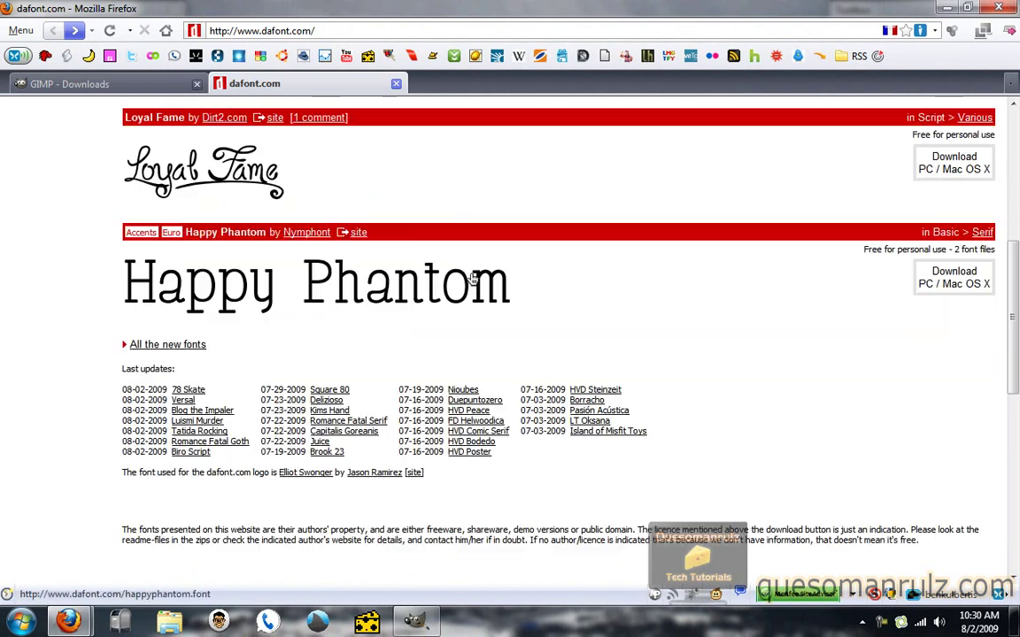
scroll(473, 280, "up", 3)
scroll(473, 280, "up", 1)
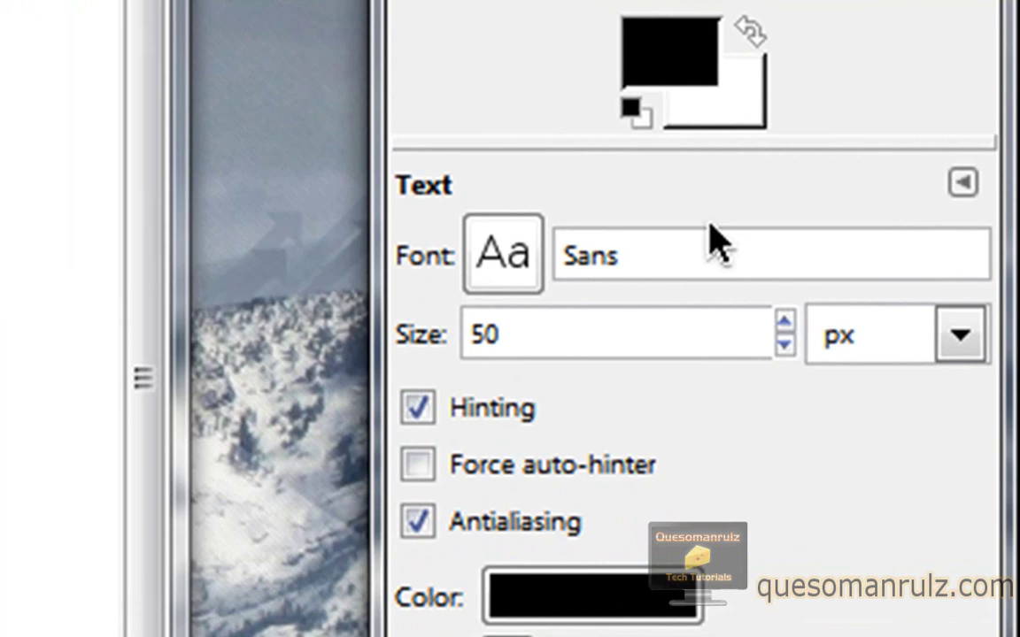
Change the text font from Sans to Planet Estyle, keeping 50 px
double_click(710, 252)
type("Planet Estyle")
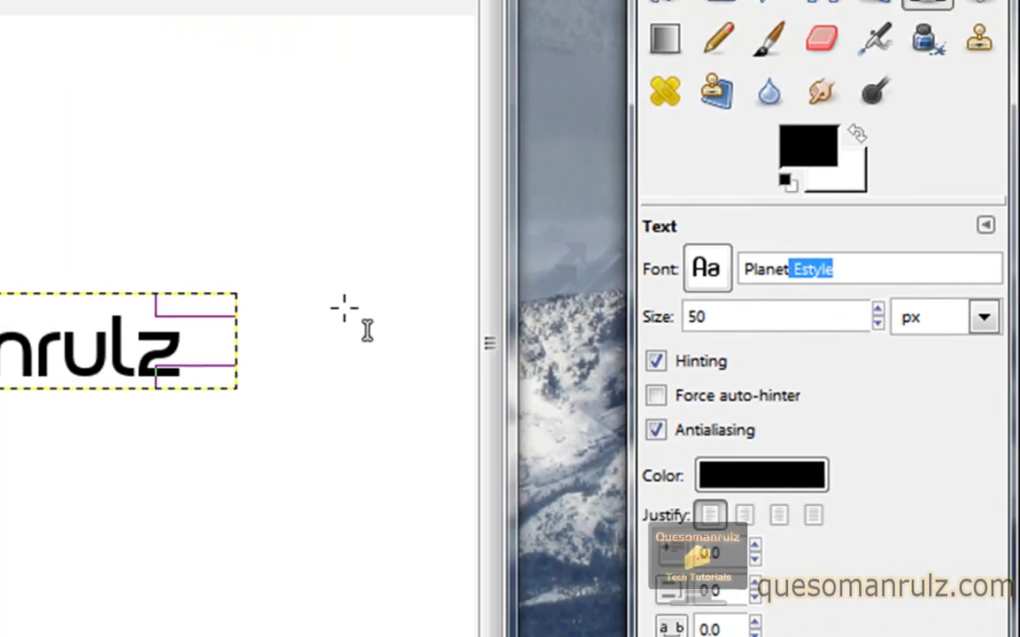
left_click(600, 294)
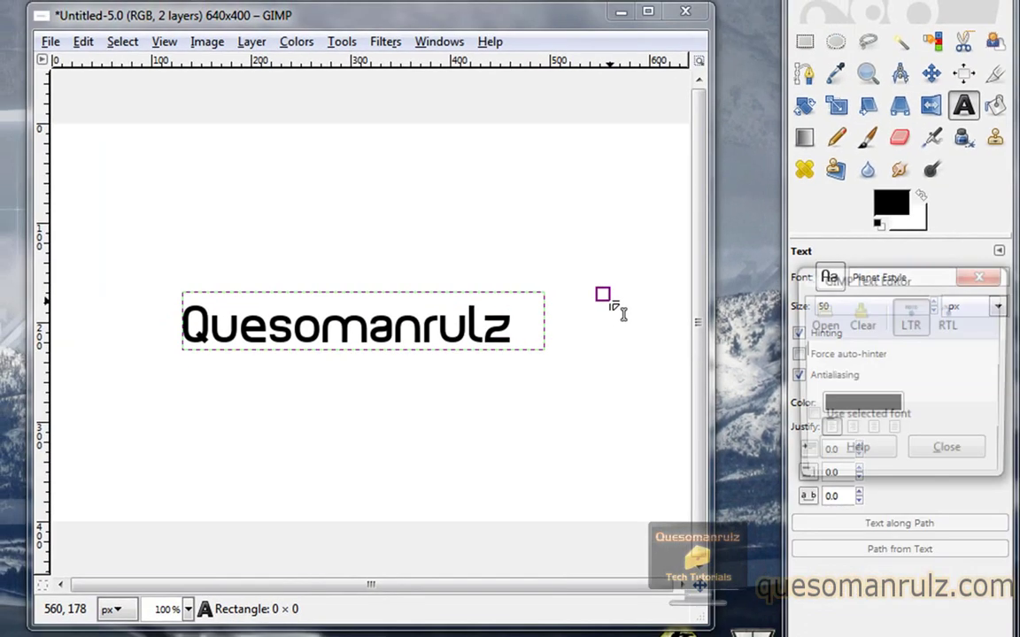
key("Escape")
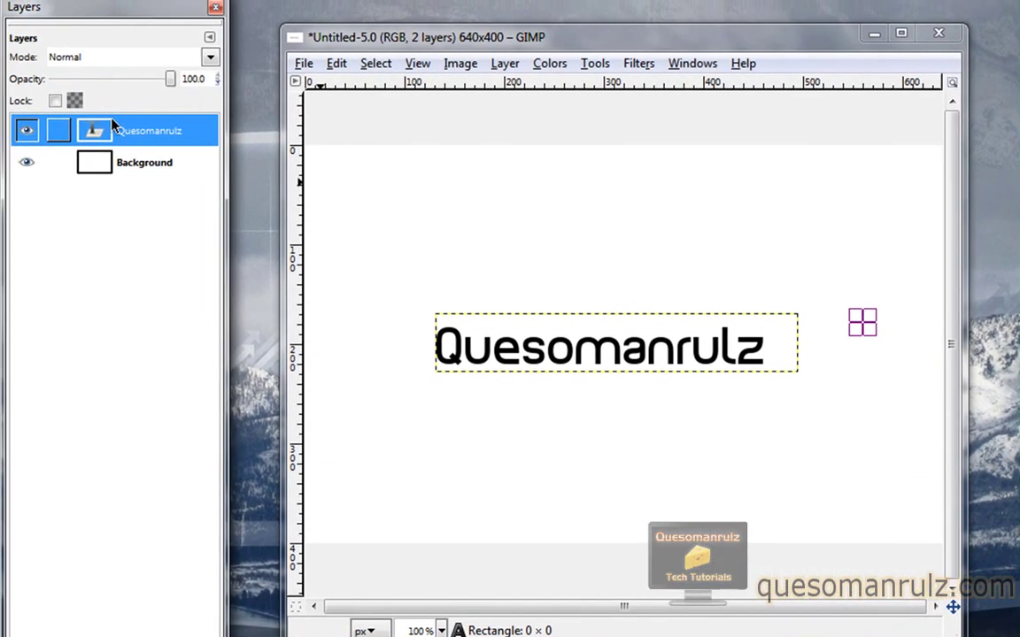
Convert the Quesomanrulz text layer to a selection and browse the Blend tool's gradients
right_click(120, 127)
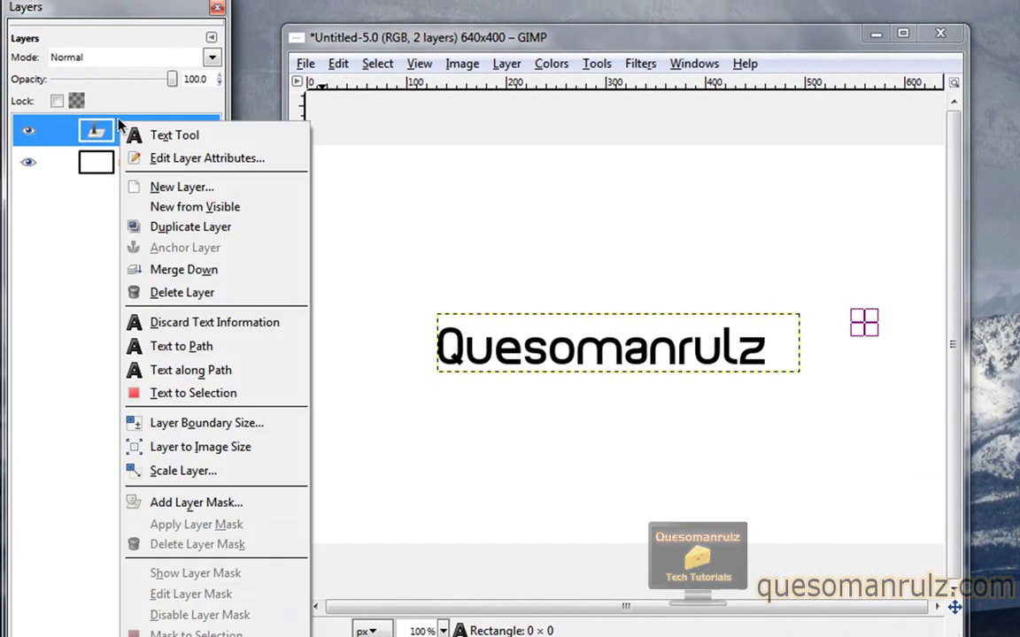
left_click(262, 394)
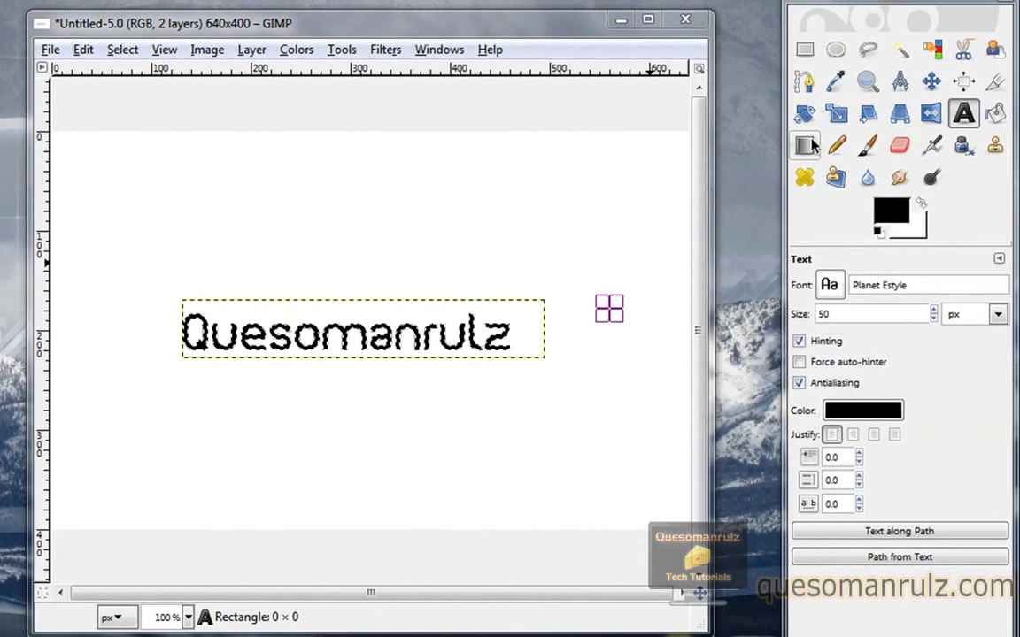
left_click(811, 146)
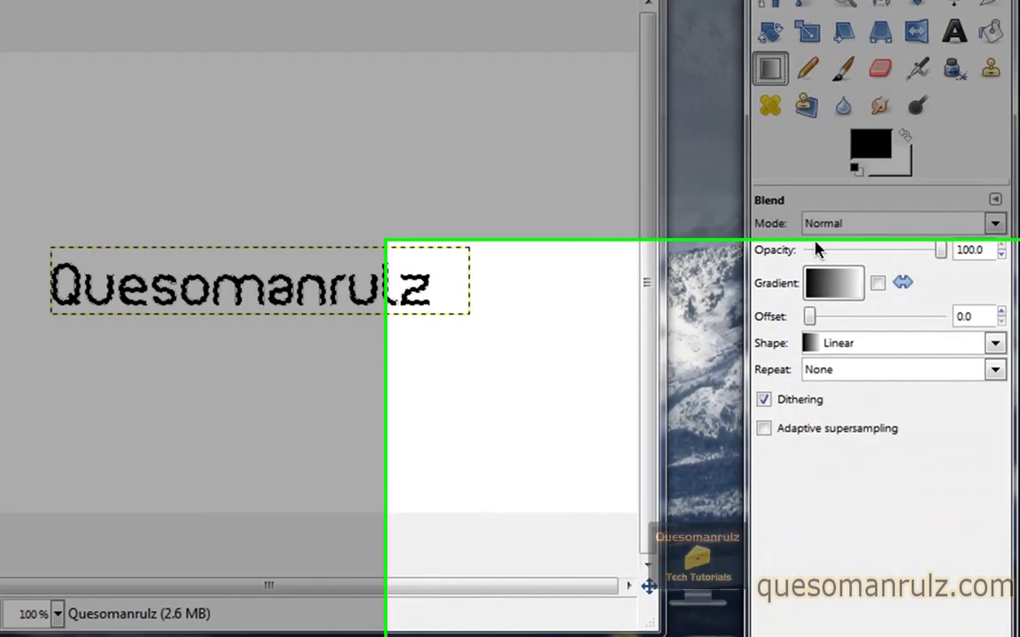
left_click(857, 331)
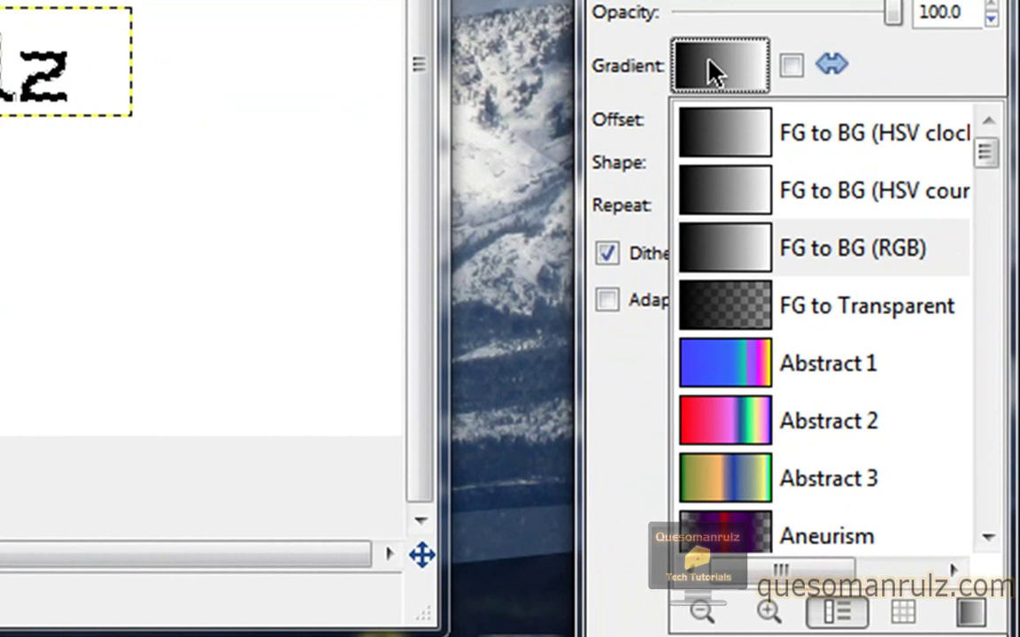
scroll(987, 164, "down", 1)
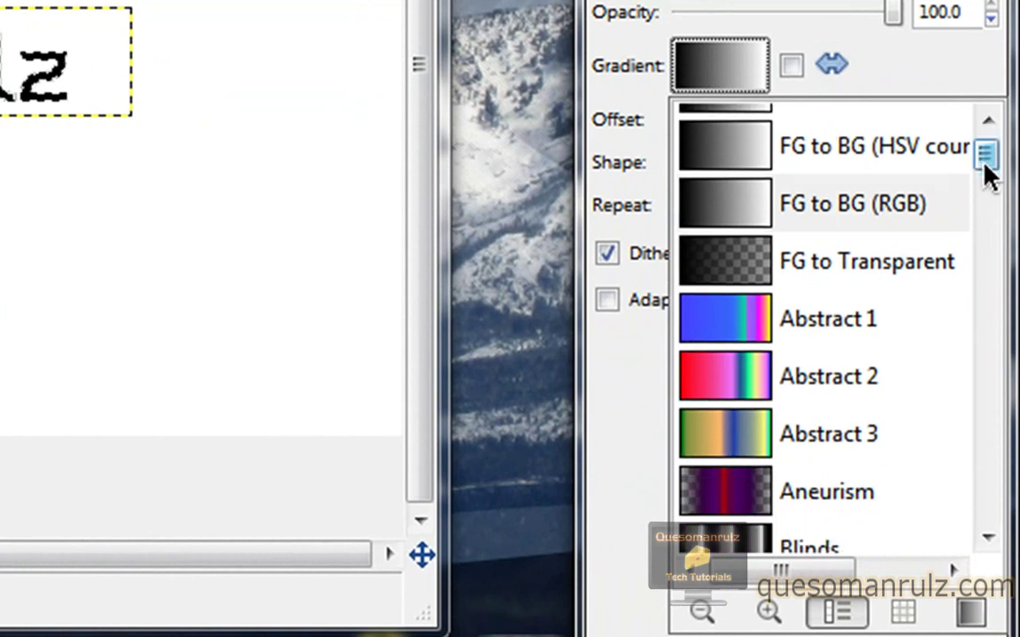
left_click_drag(986, 165, 985, 140)
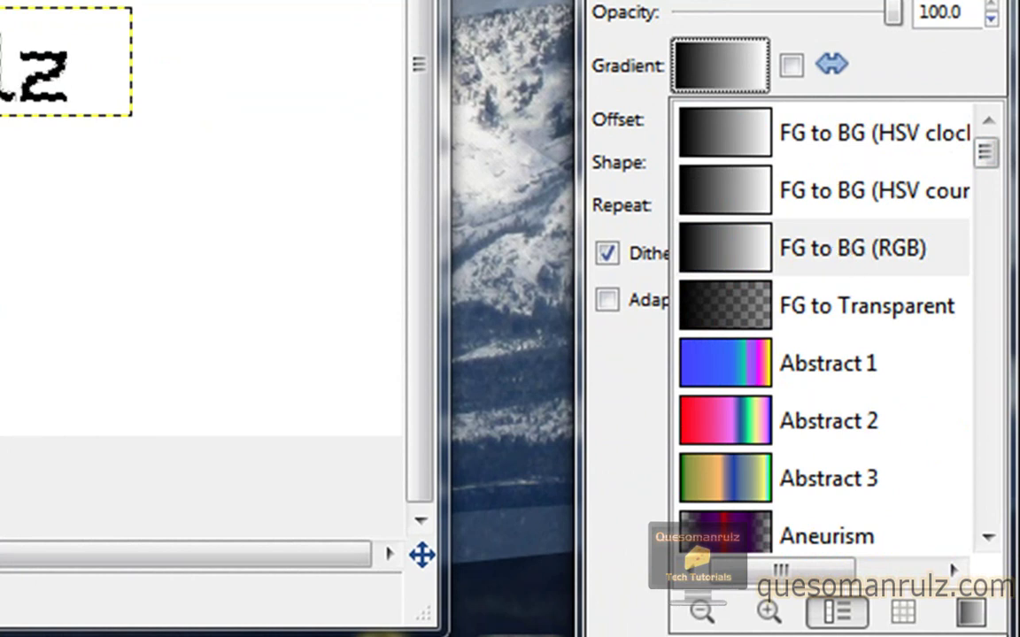
left_click(720, 65)
Set the foreground colour to blue and the background colour to black
left_click(872, 163)
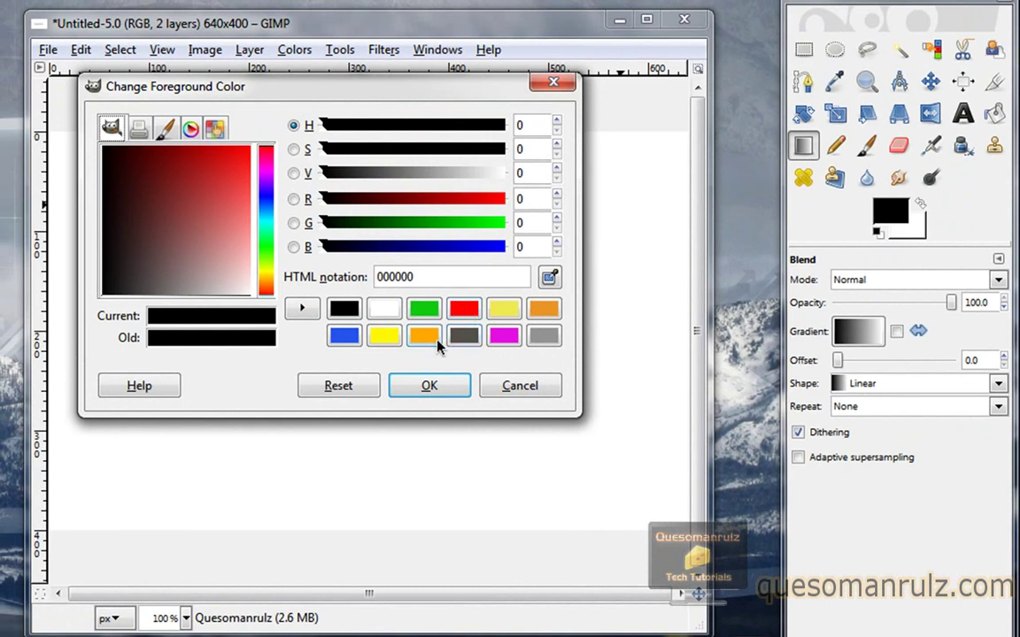
left_click(350, 337)
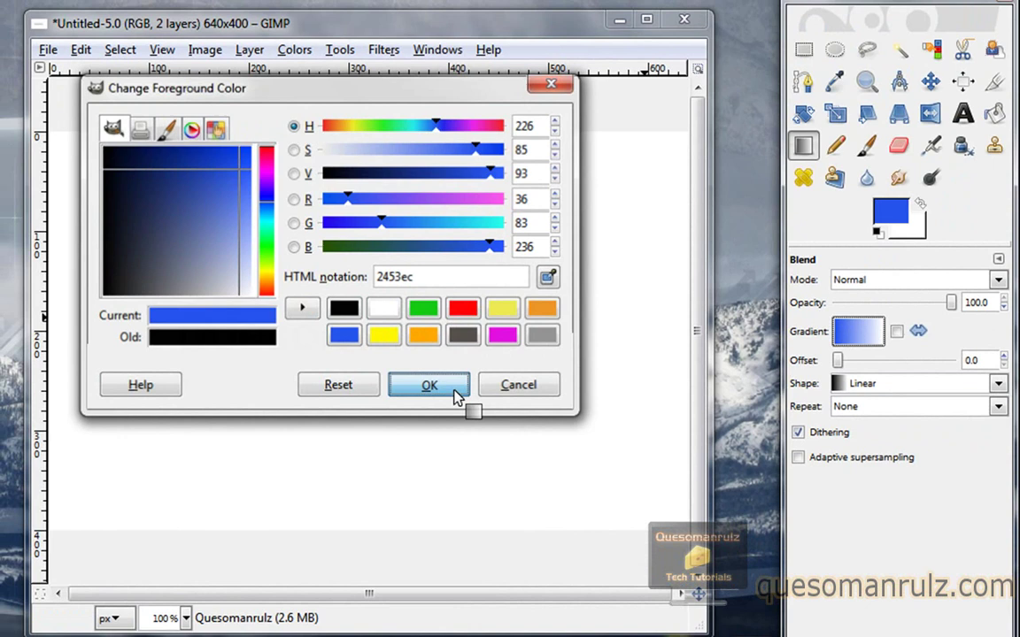
left_click(455, 395)
left_click(913, 230)
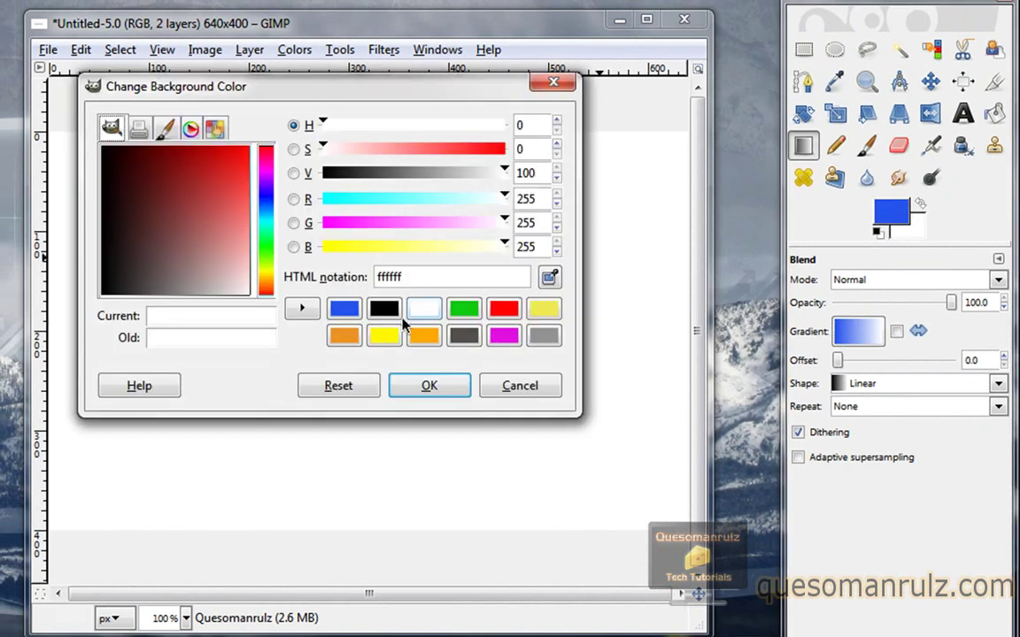
left_click(387, 310)
left_click(430, 385)
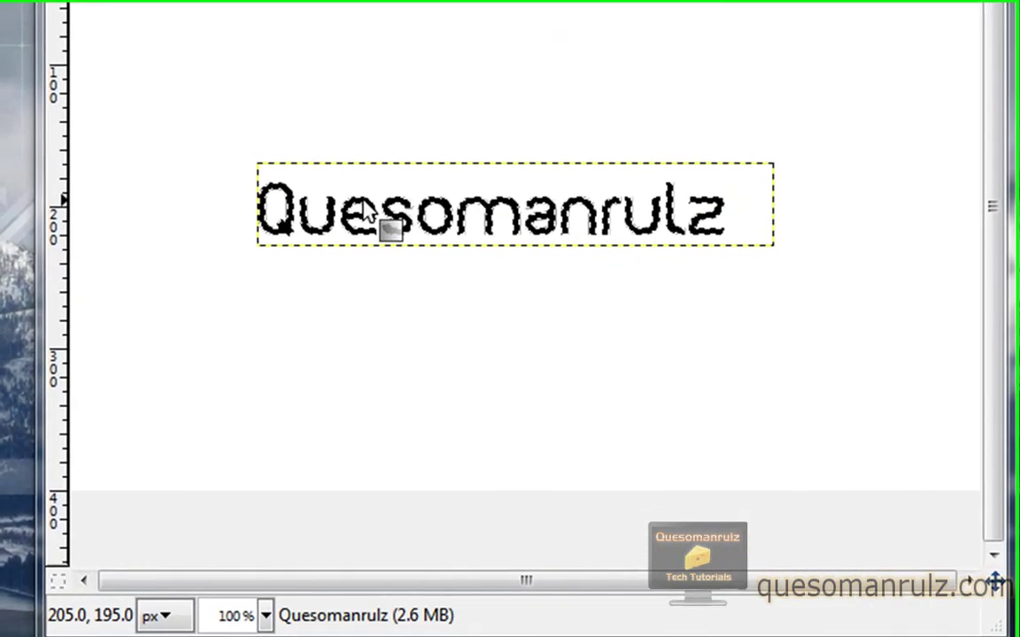
Lay a first gradient over the letters and undo Select None to restore the text selection
left_click_drag(241, 324, 369, 357)
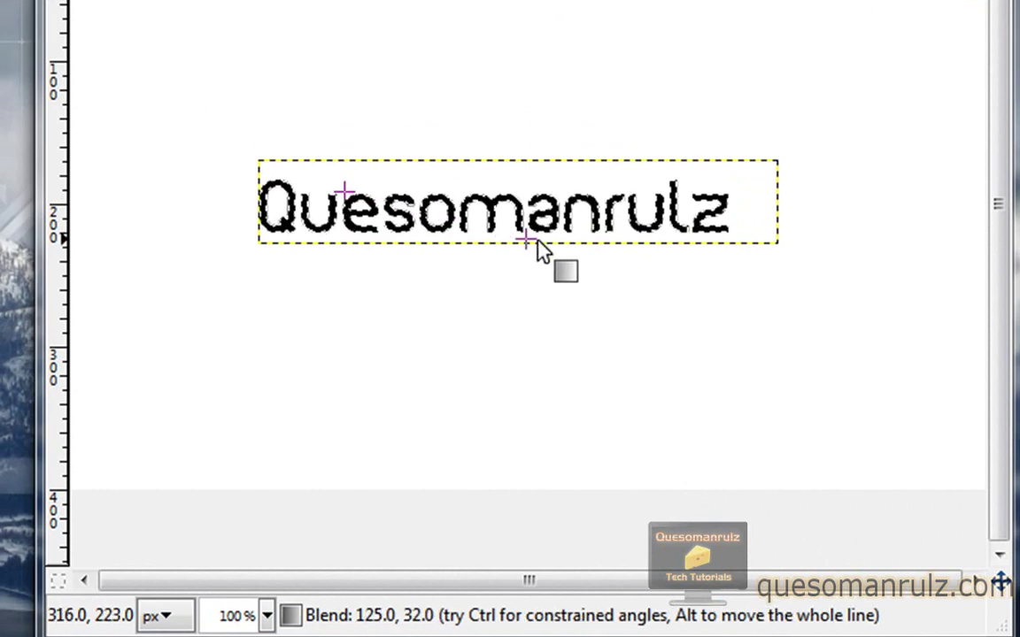
left_click_drag(537, 239, 622, 234)
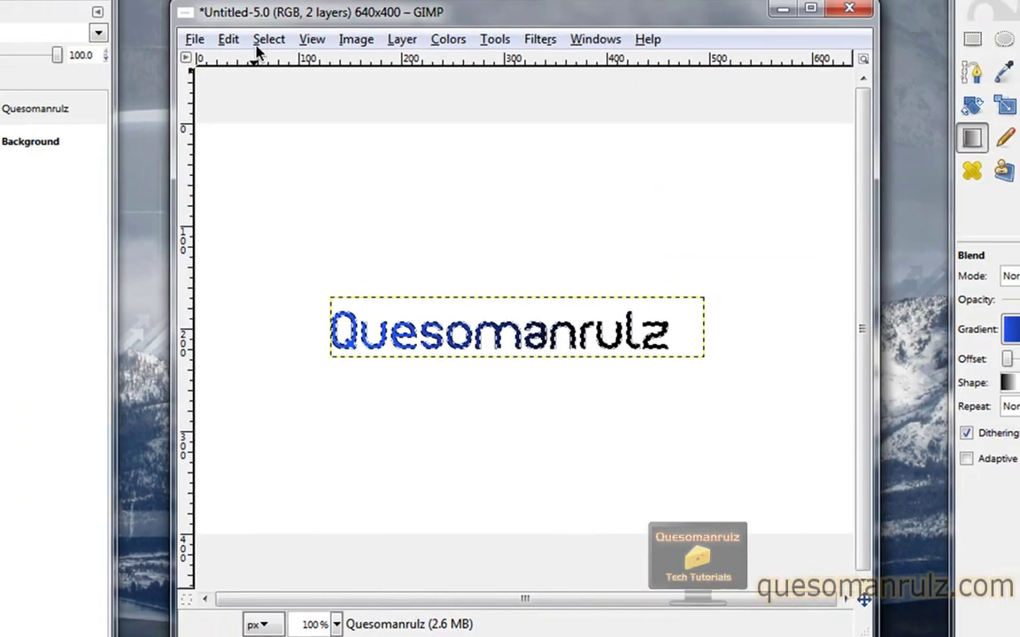
left_click(277, 71)
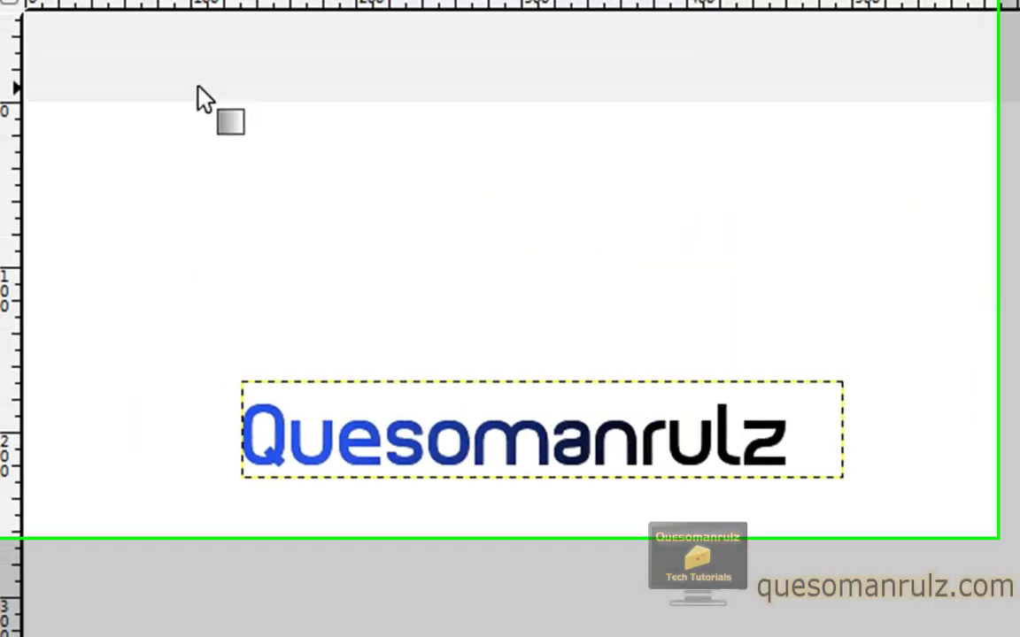
left_click(103, 69)
left_click(148, 107)
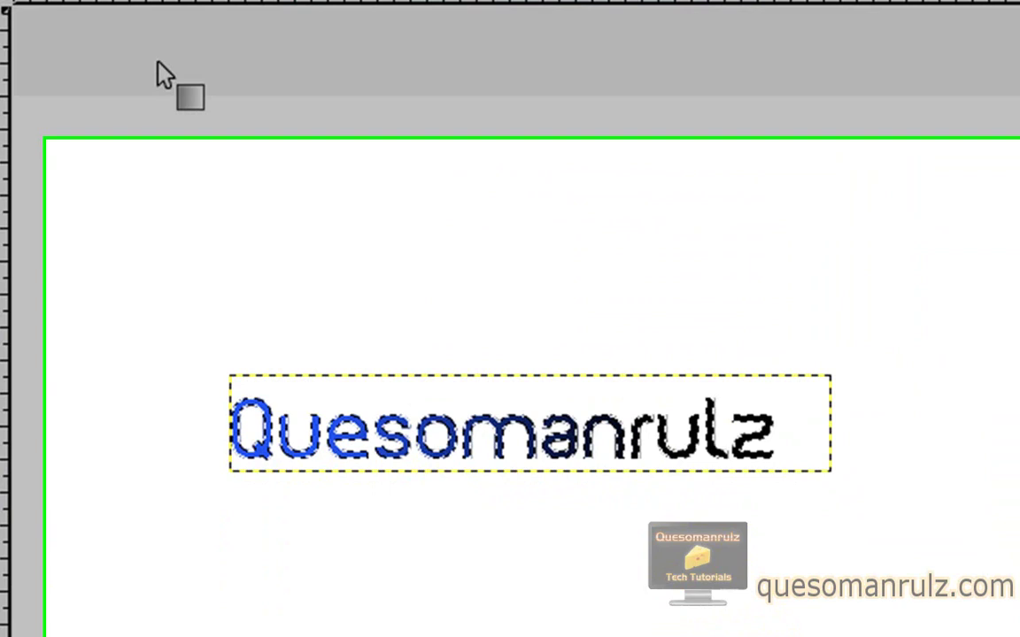
Drag a vertical blue-to-black FG to BG gradient through the letters, then deselect all
left_click_drag(482, 270, 348, 330)
left_click_drag(464, 293, 456, 324)
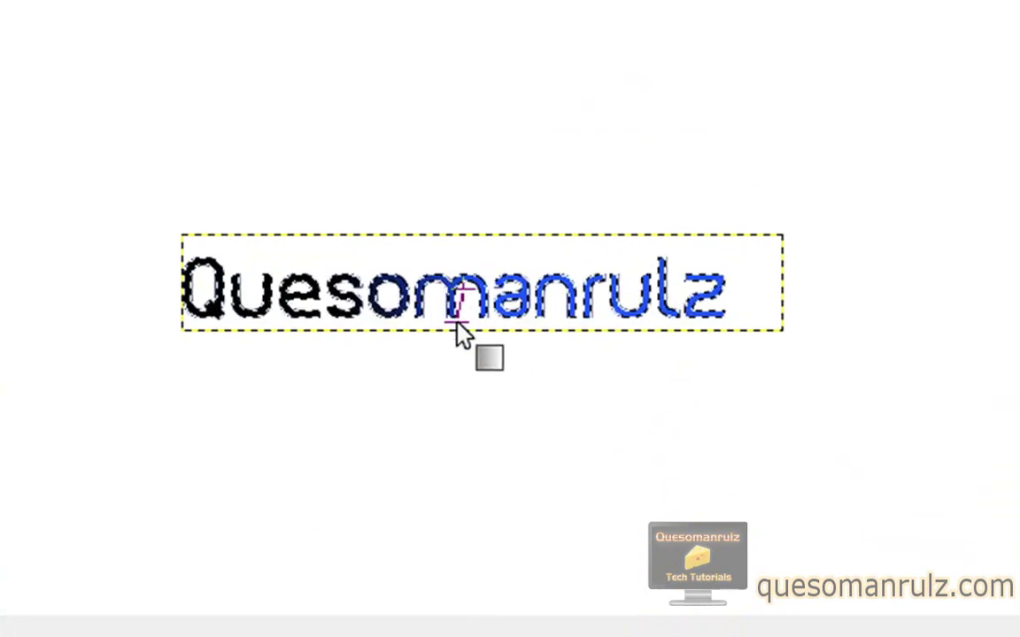
left_click_drag(450, 269, 442, 321)
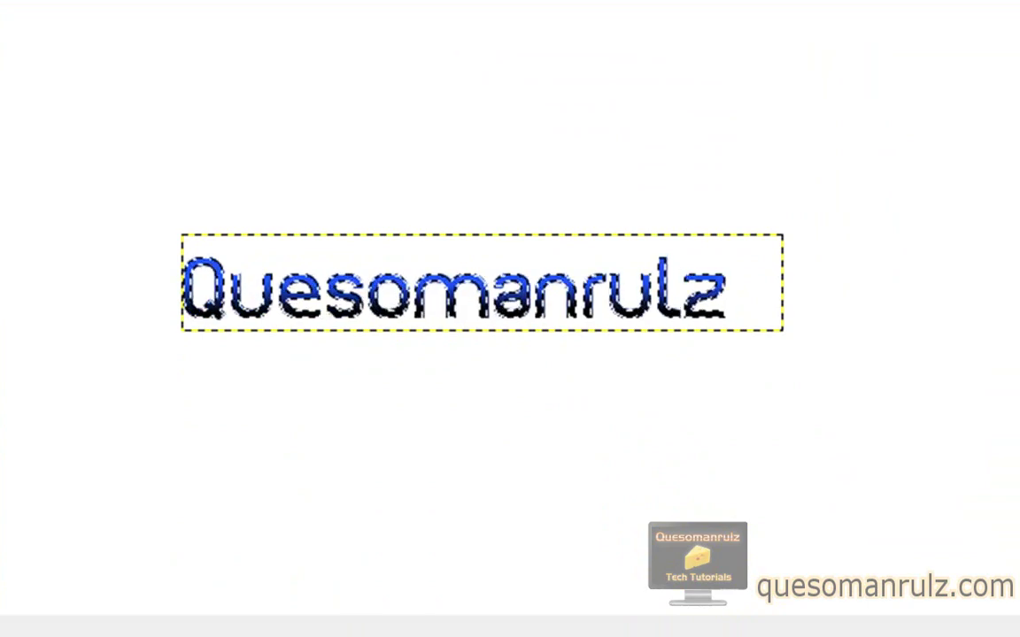
key("alt+s")
key("n")
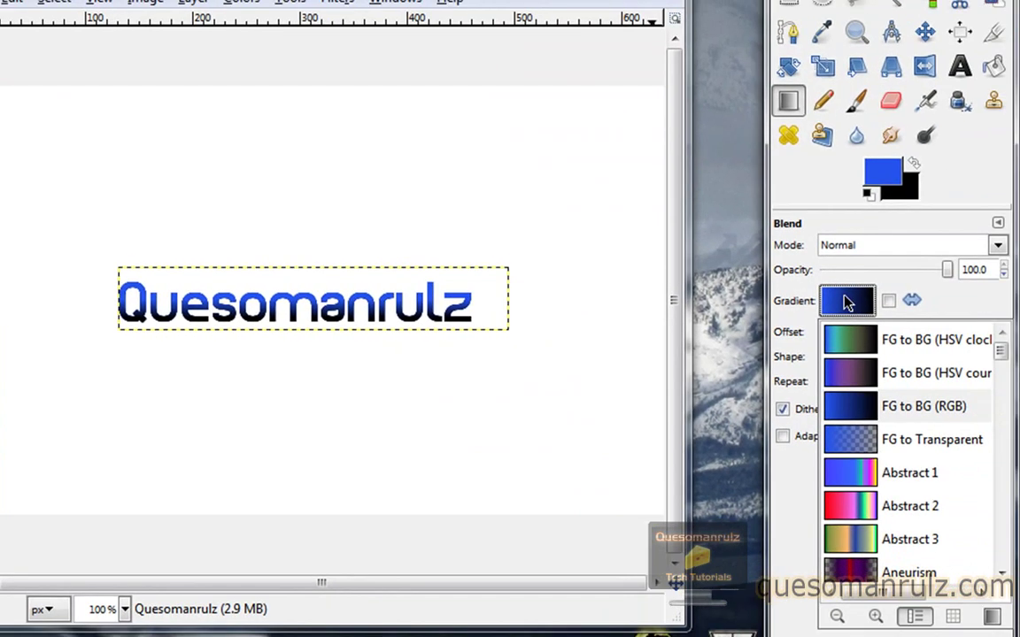
left_click(934, 299)
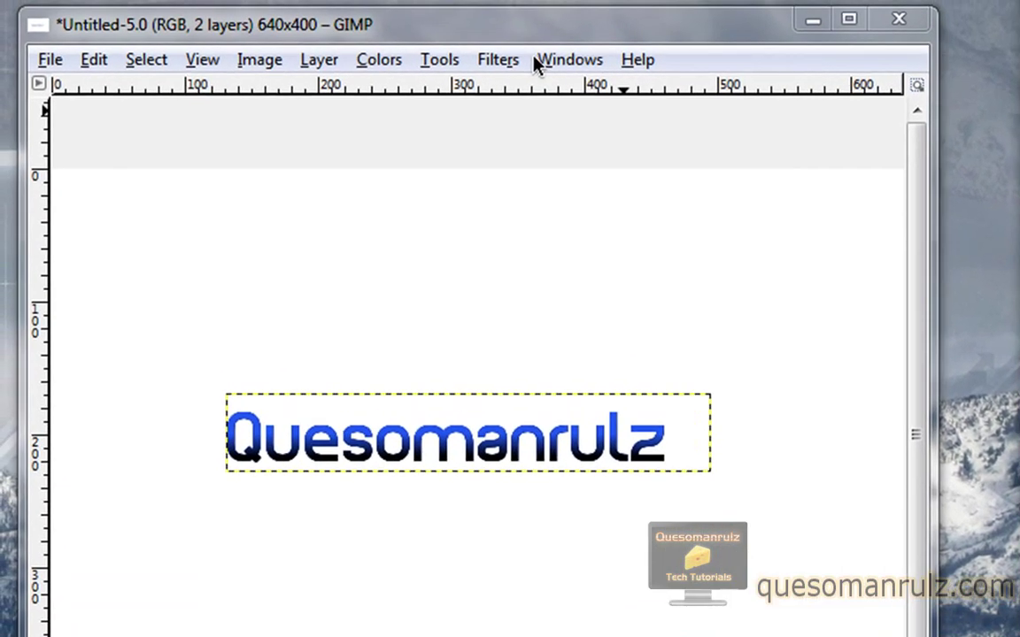
Apply a horizontal sine Ripple with period 32 and amplitude 5 to the text
left_click(506, 69)
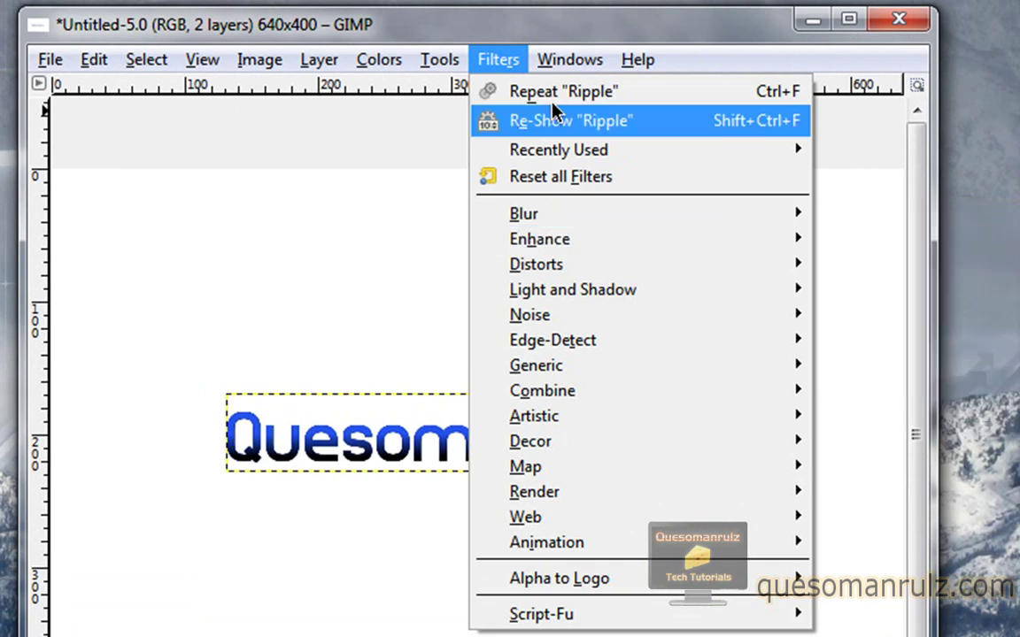
mouse_move(598, 237)
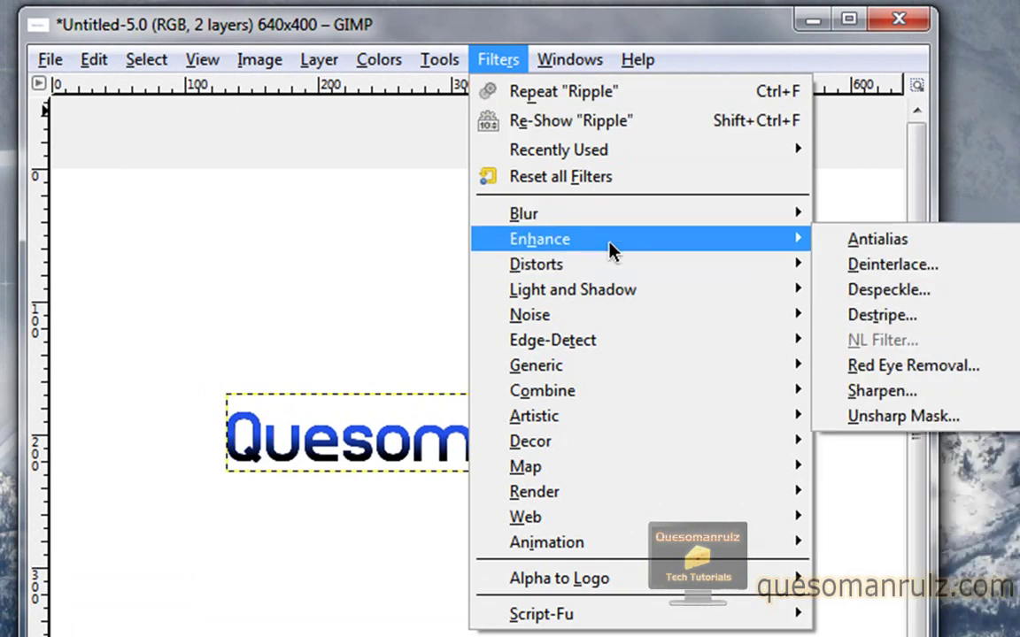
mouse_move(655, 262)
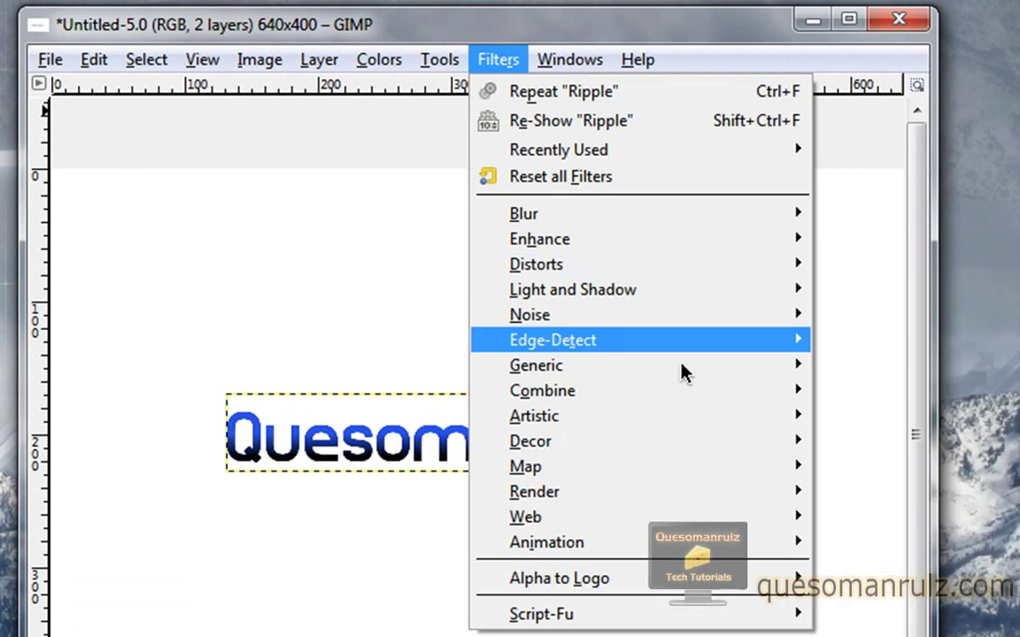
mouse_move(667, 413)
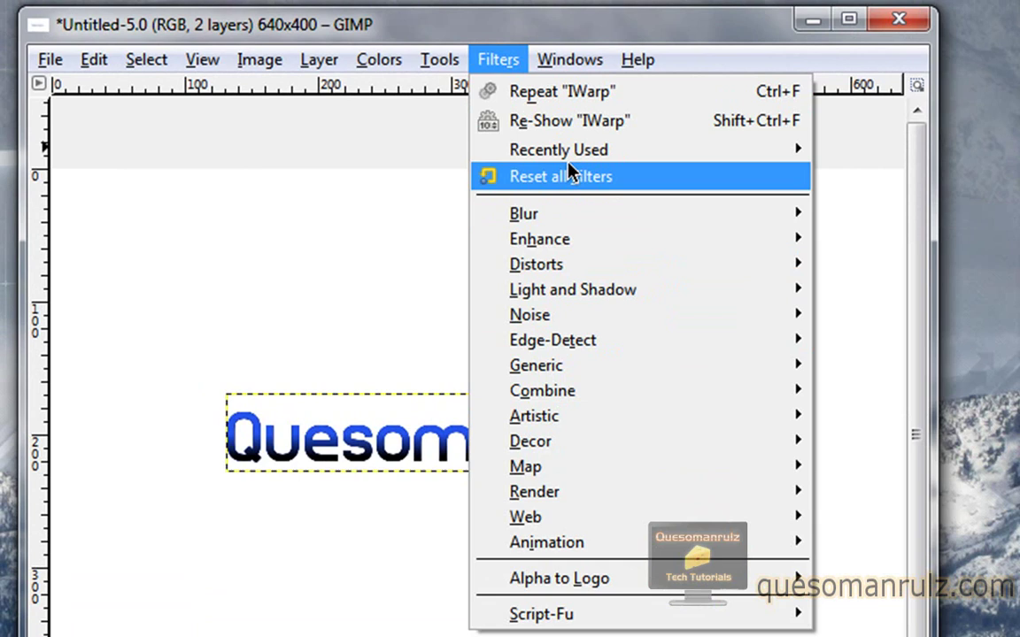
mouse_move(577, 160)
mouse_move(625, 267)
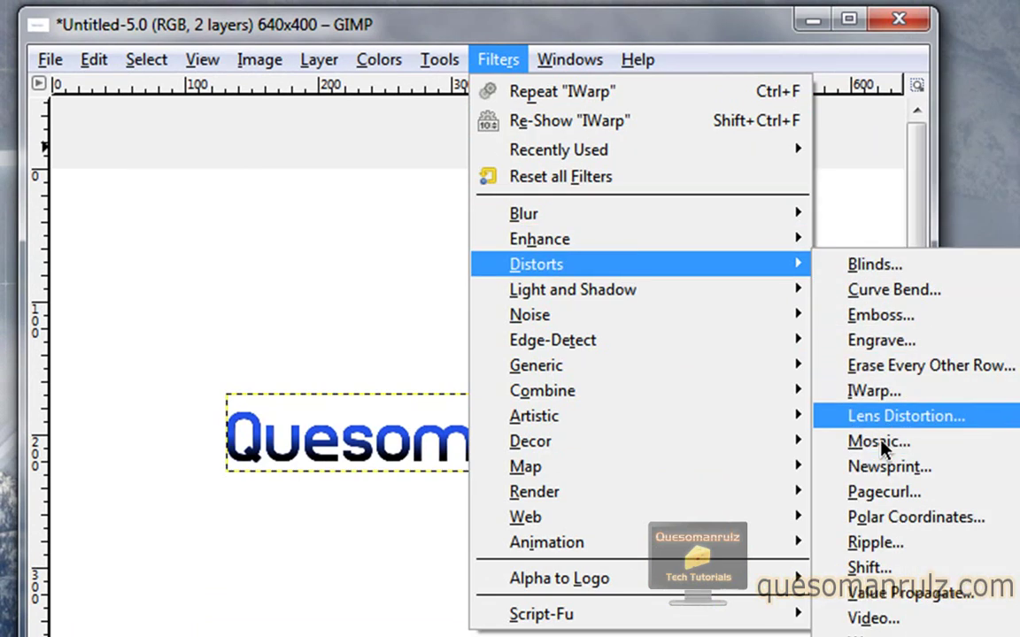
left_click(899, 542)
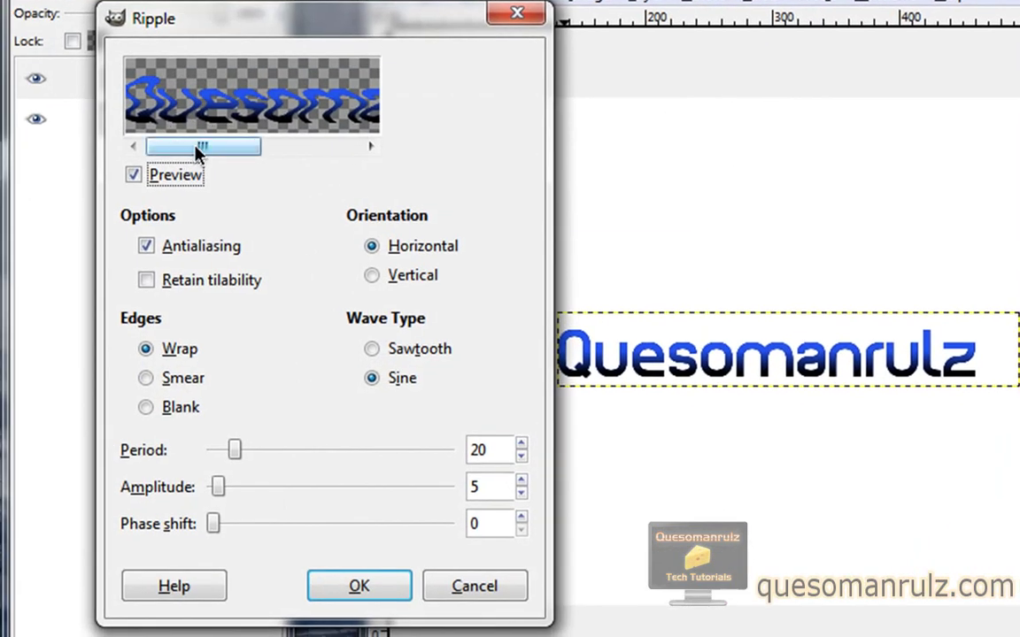
mouse_move(196, 143)
left_mouse_down()
mouse_move(285, 142)
mouse_move(189, 141)
left_mouse_up()
mouse_move(244, 445)
left_mouse_down()
mouse_move(227, 445)
mouse_move(247, 454)
left_mouse_up()
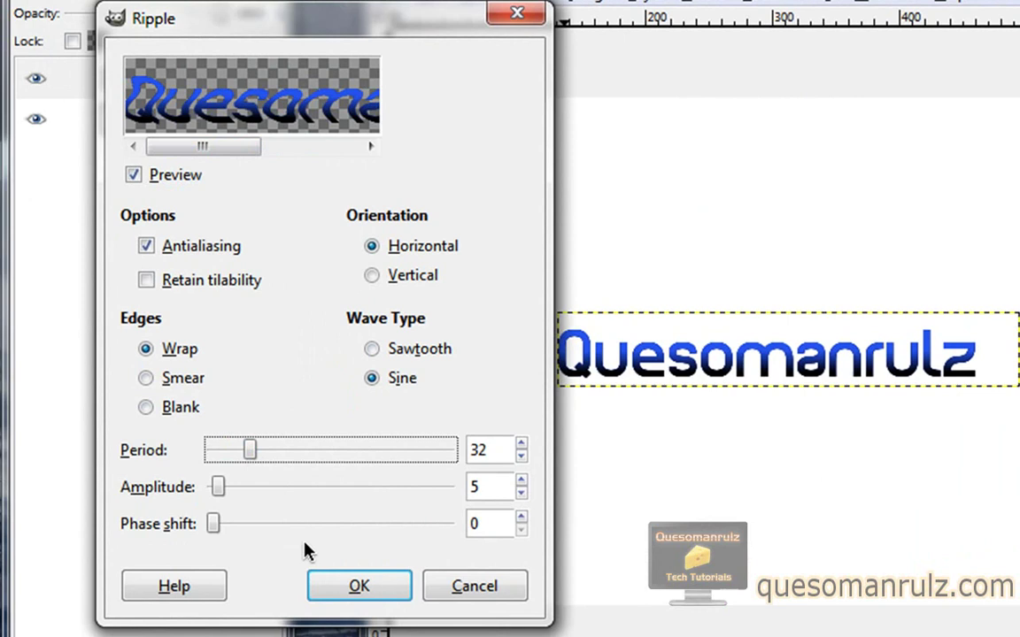
left_click(337, 585)
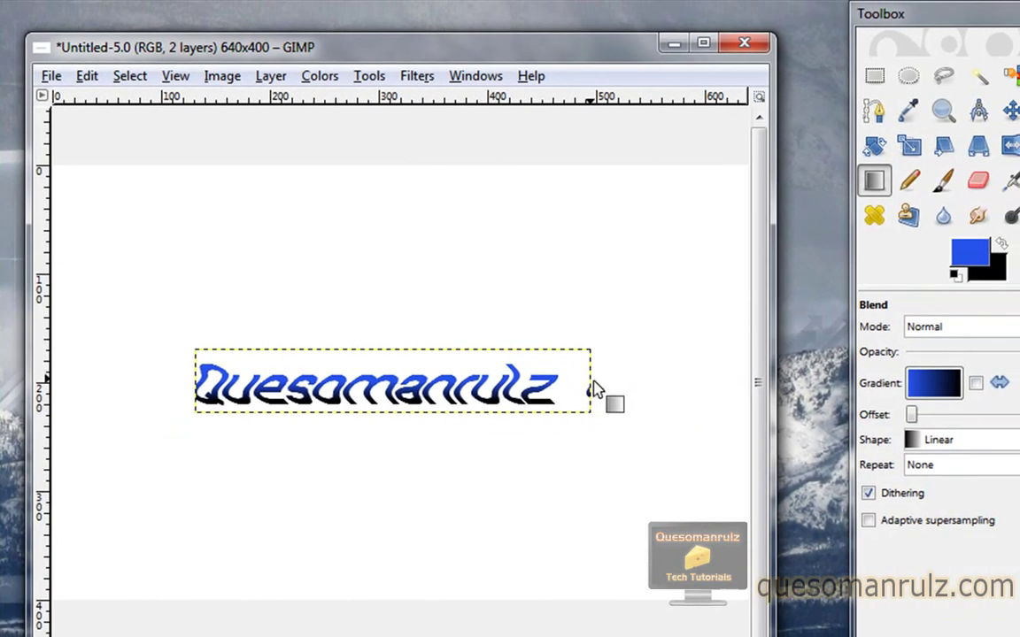
Select the Eraser tool and open the Cartoon filter, closing it without applying
left_click(977, 181)
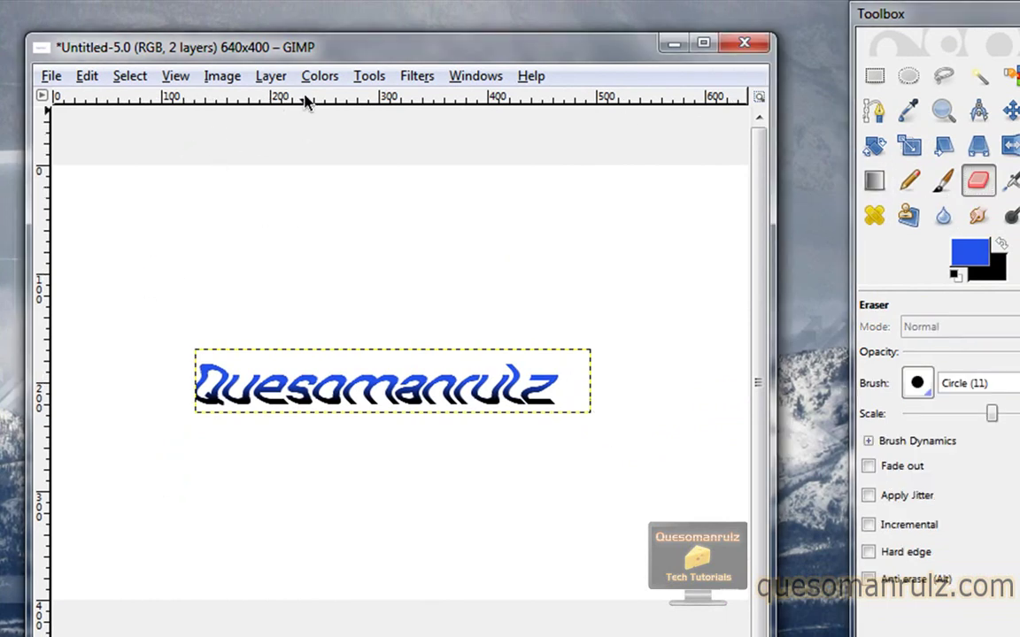
left_click(432, 80)
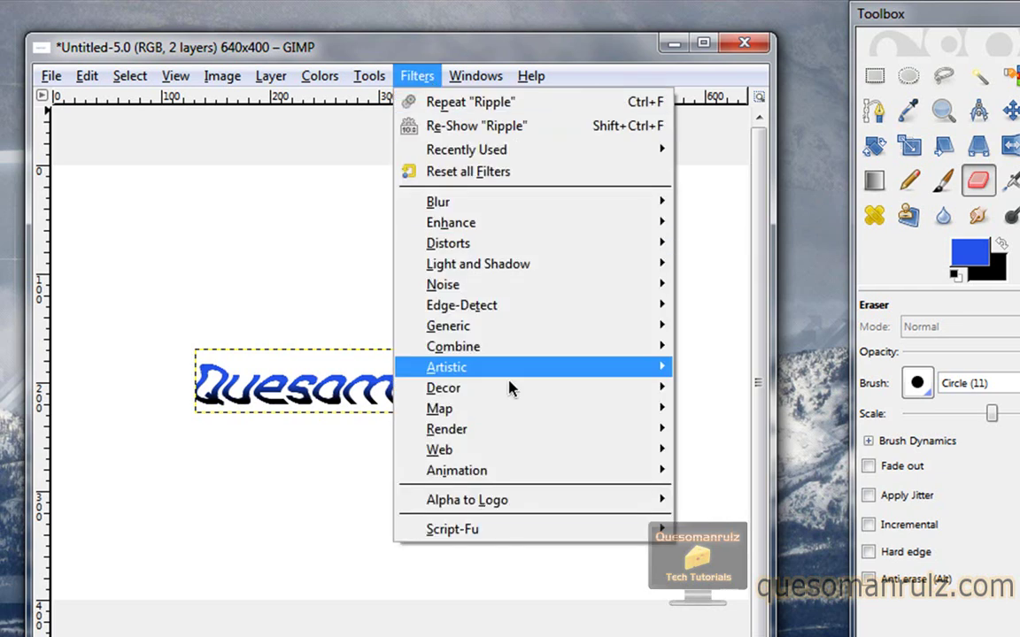
mouse_move(582, 379)
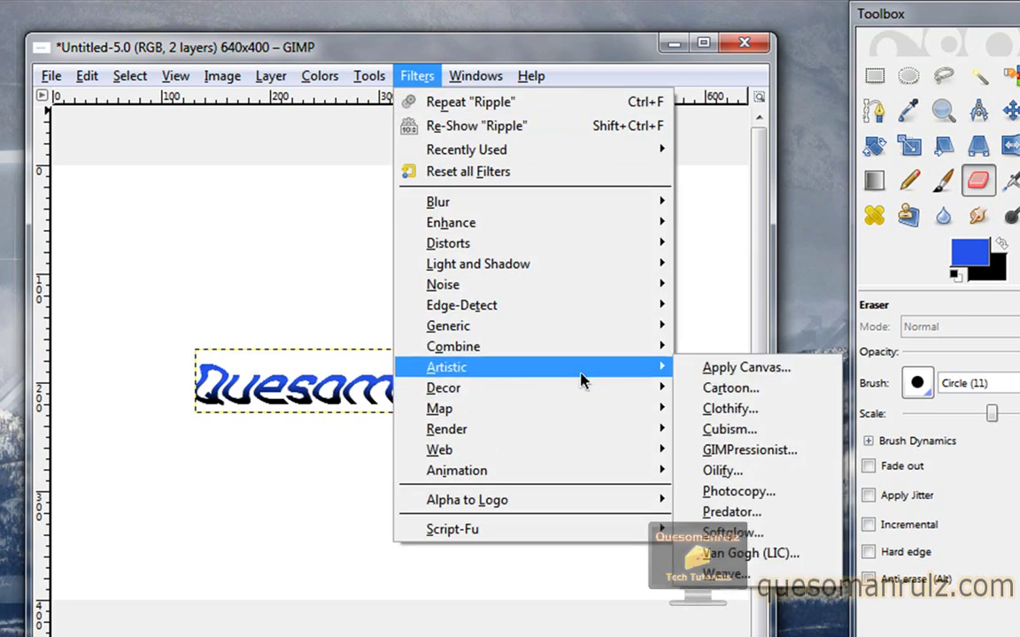
left_click(730, 388)
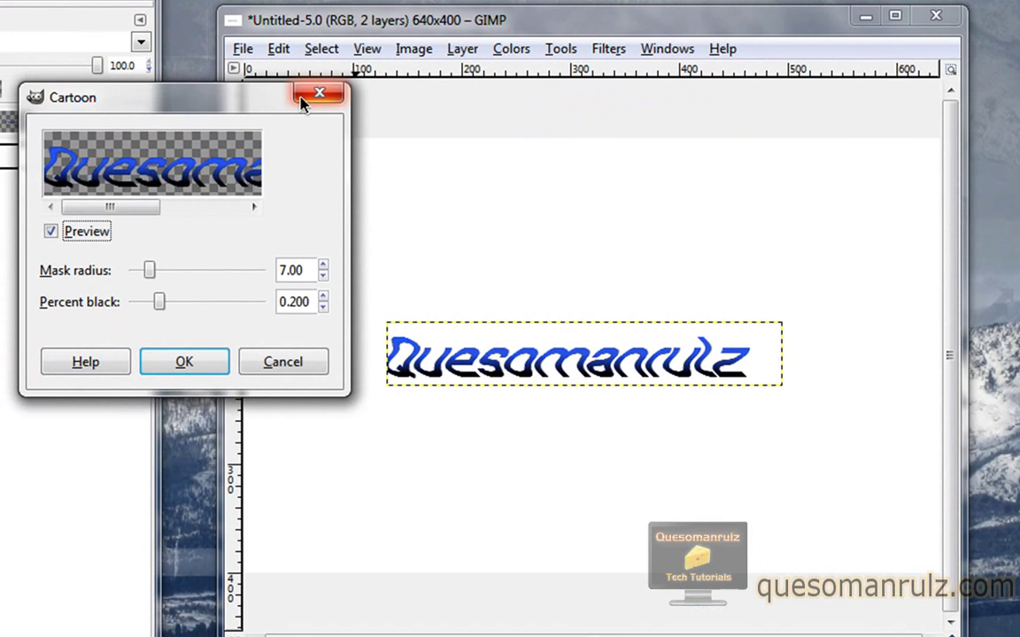
left_click(121, 121)
Apply Softglow with glow radius 10, brightness 0.75 and sharpness 0.85
left_click(417, 76)
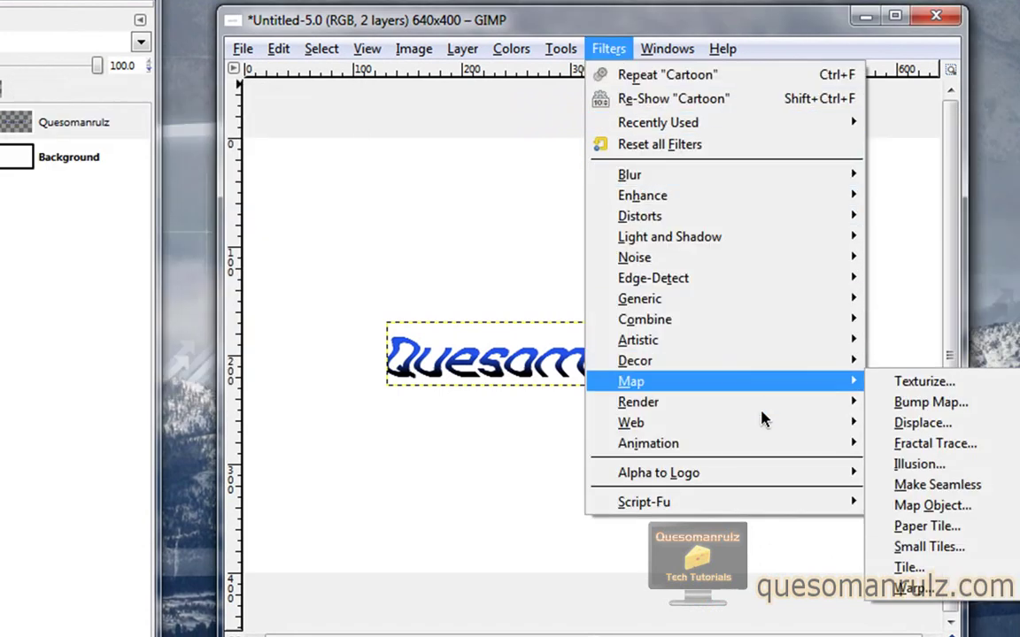
mouse_move(785, 349)
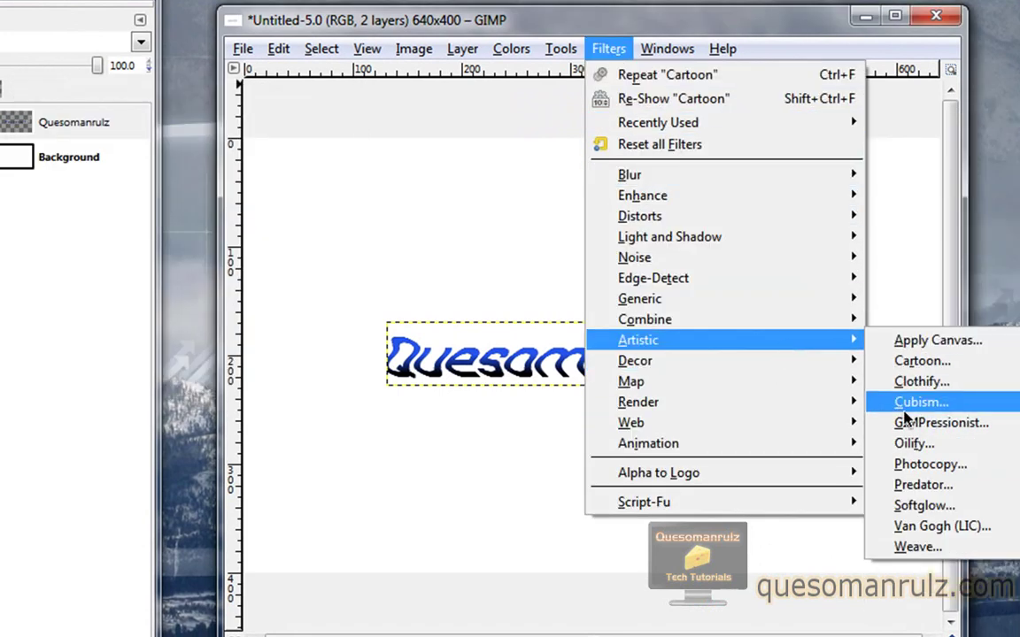
left_click(924, 506)
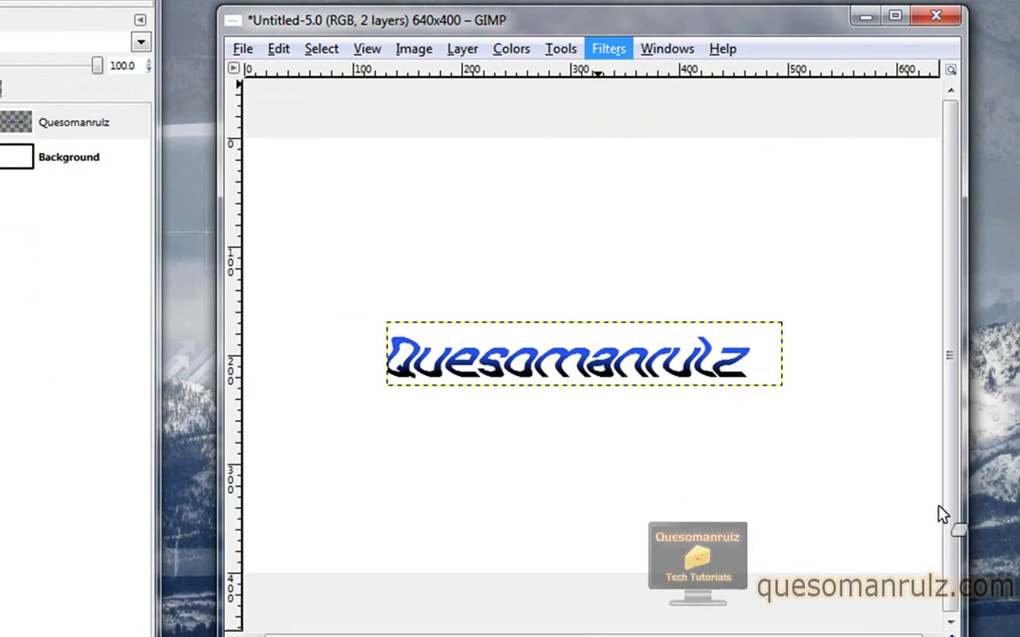
left_click(236, 425)
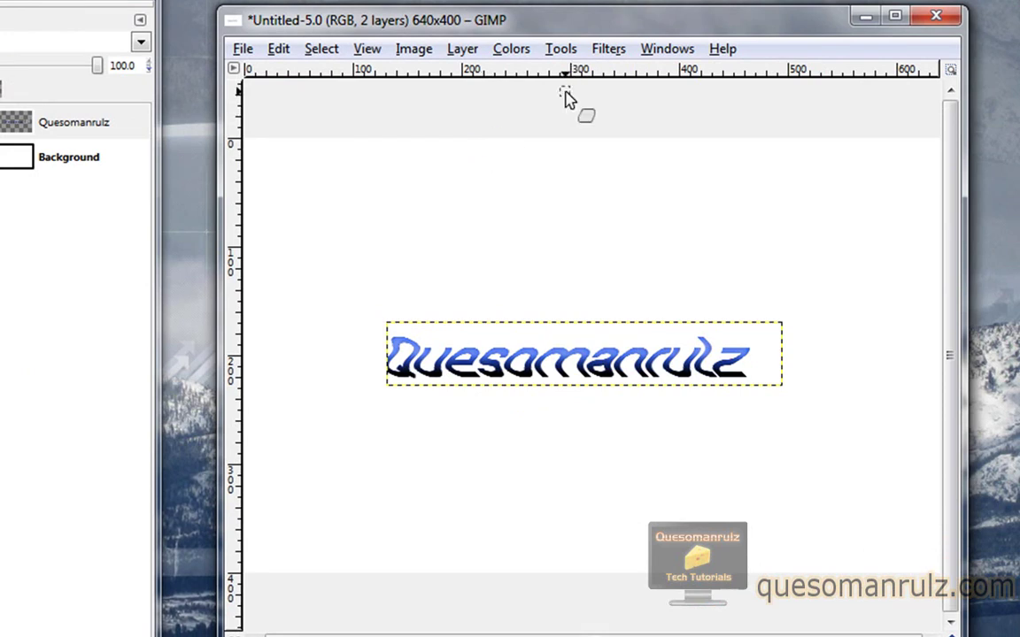
Apply Drop Shadow with default settings to the Quesomanrulz text, then select the Background layer
left_click(608, 49)
mouse_move(700, 203)
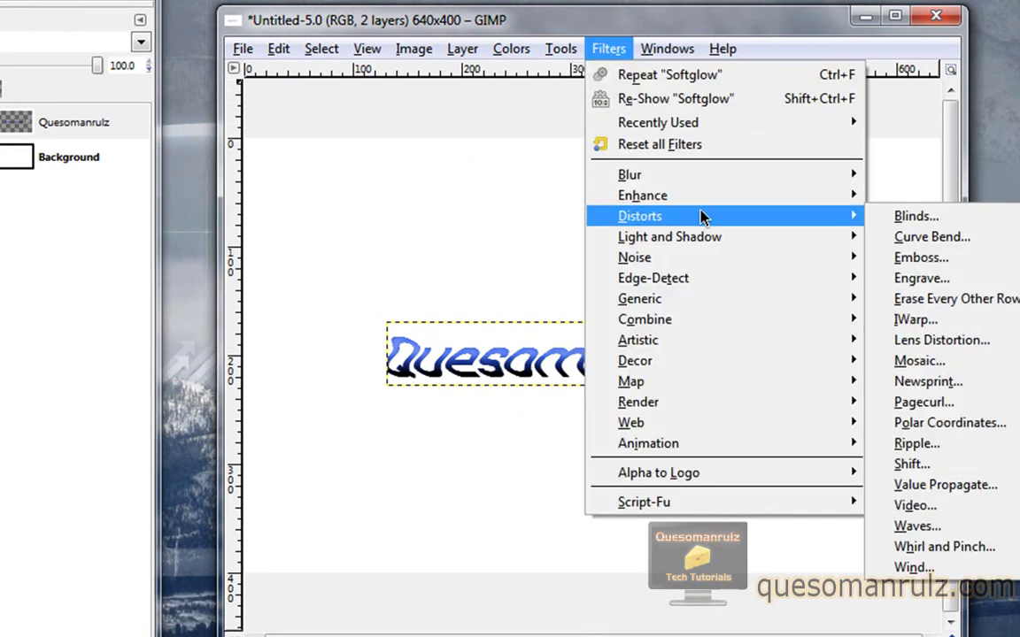
mouse_move(698, 241)
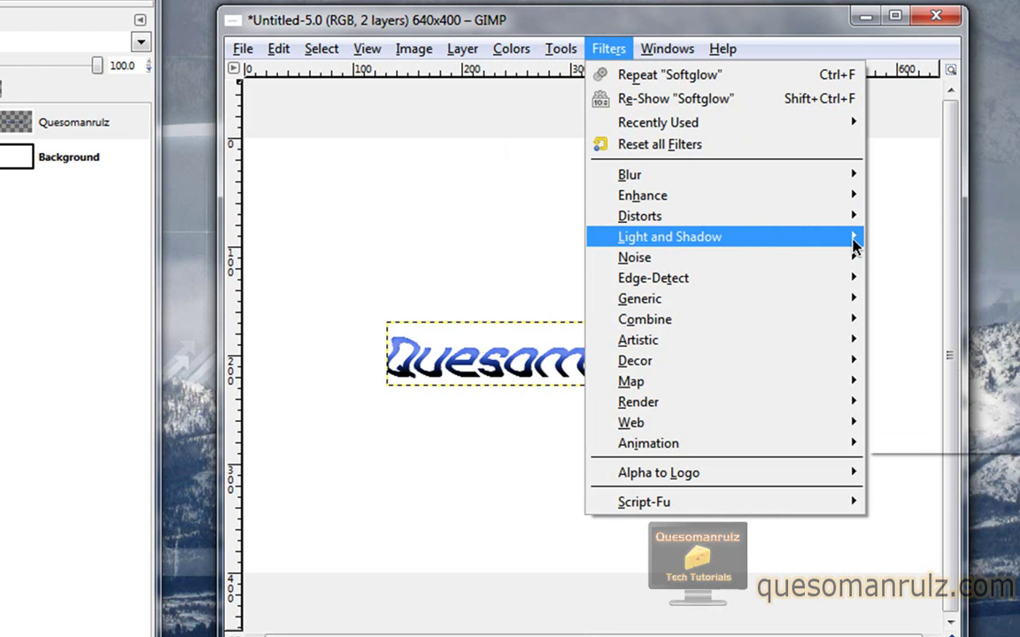
left_click(935, 351)
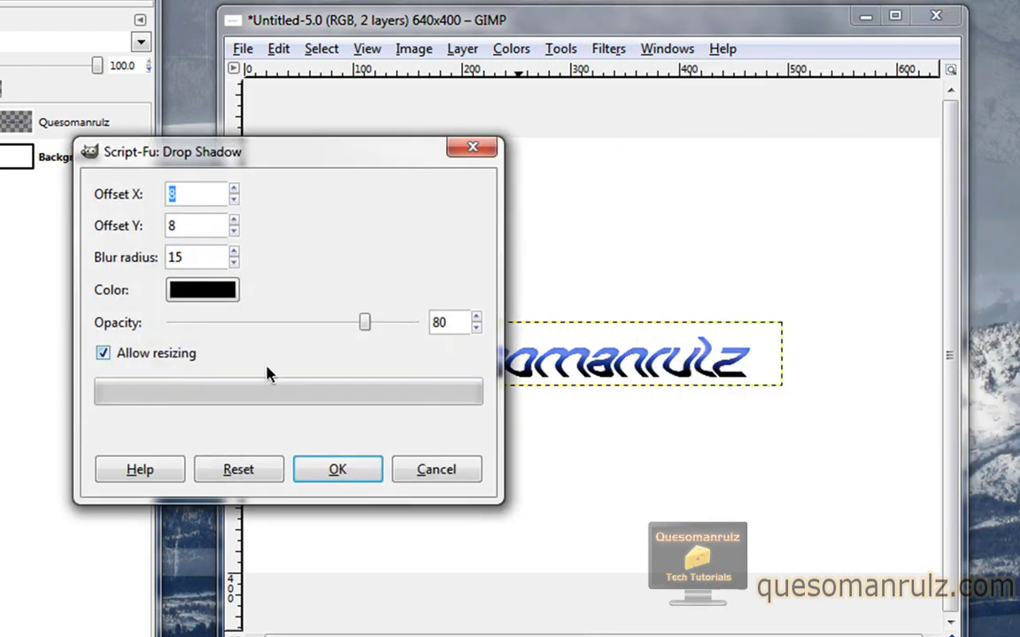
left_click(341, 469)
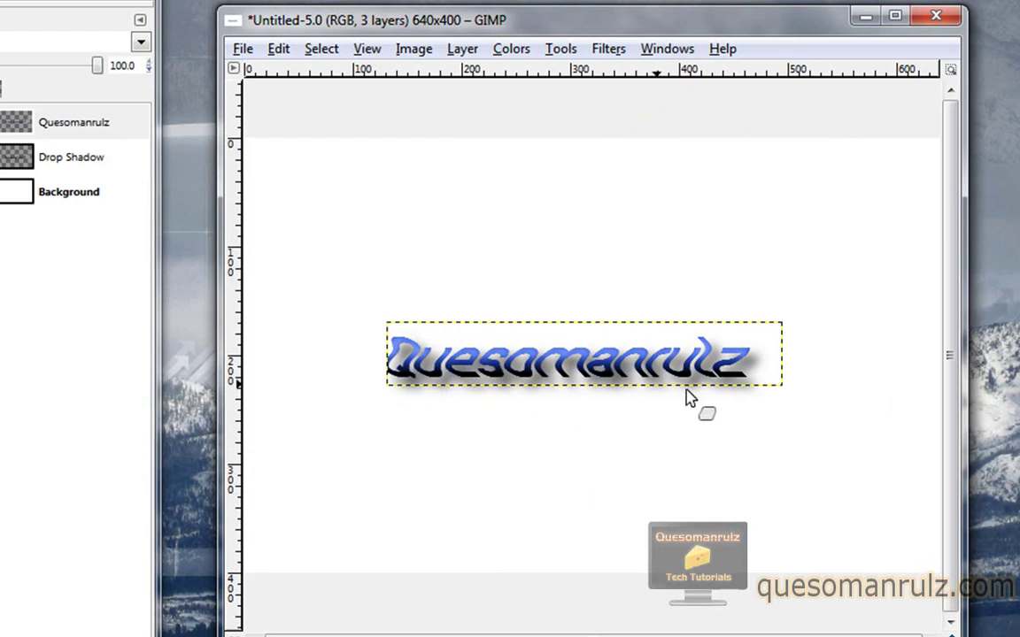
left_click(95, 194)
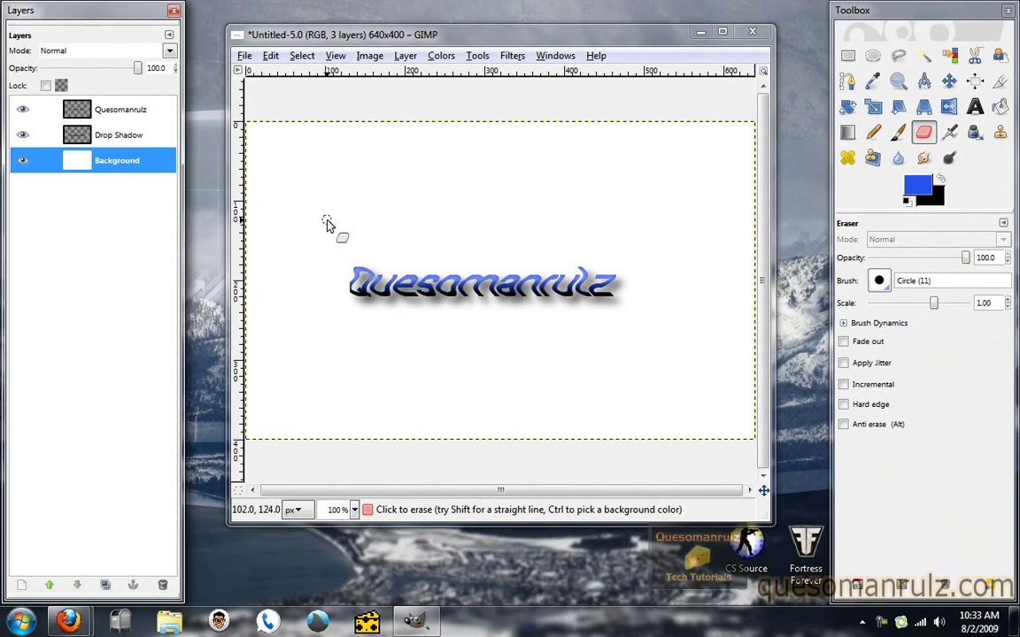
left_click(512, 55)
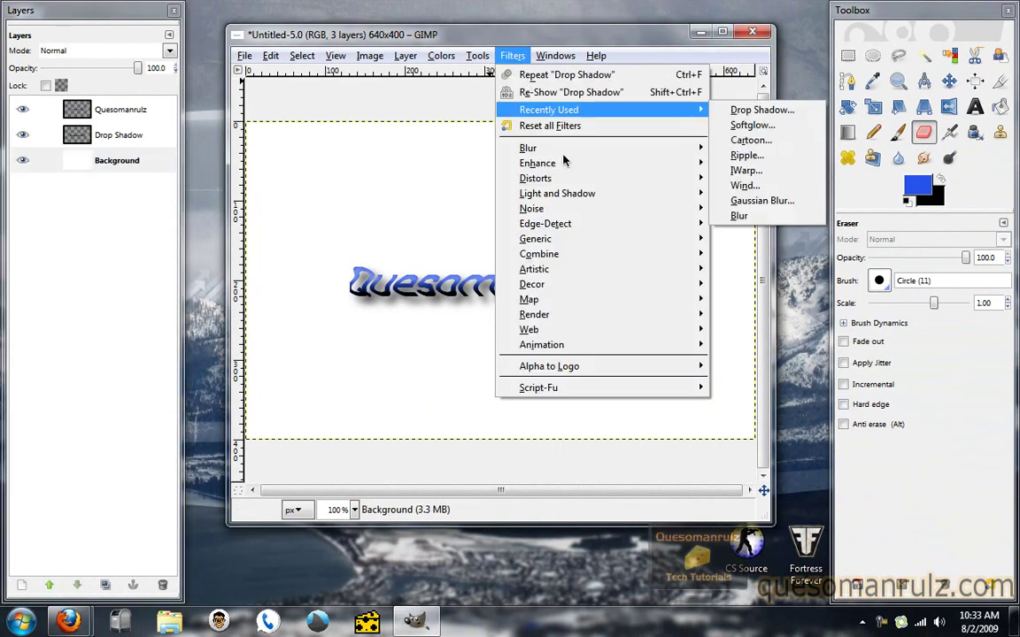
mouse_move(556, 166)
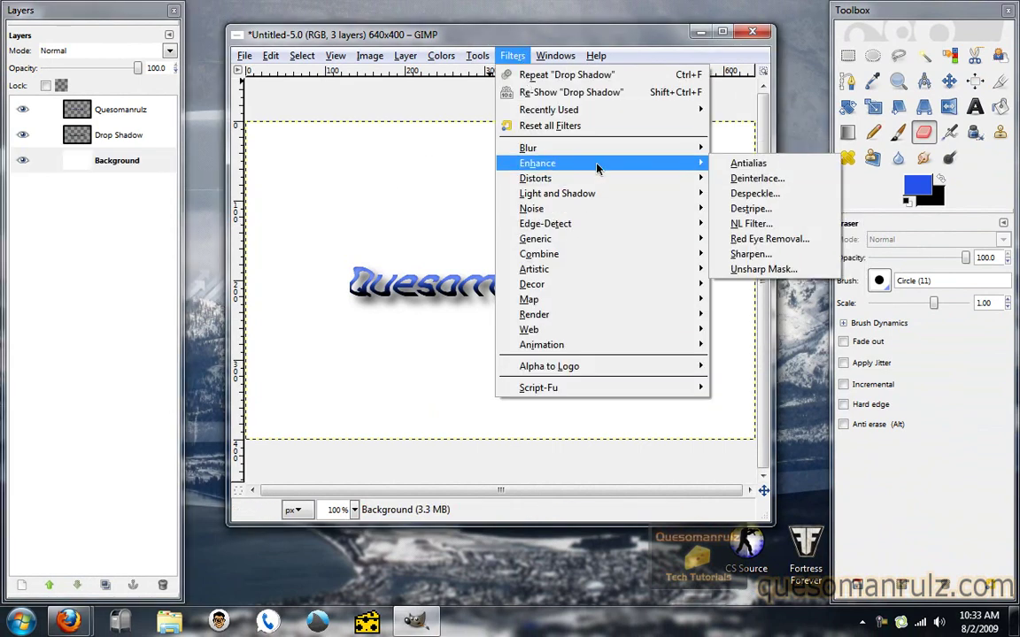
mouse_move(642, 327)
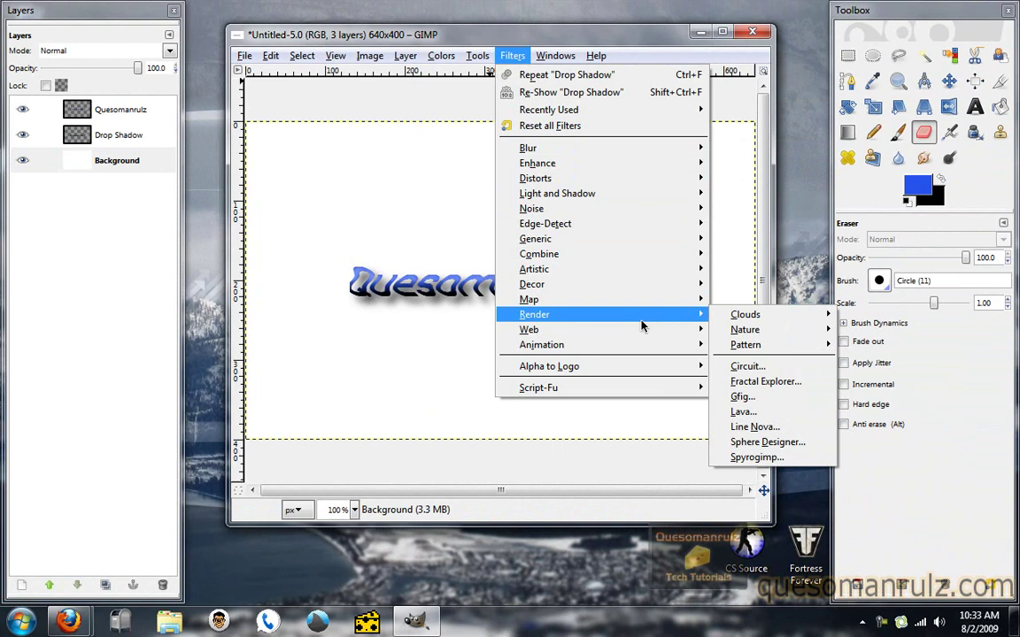
mouse_move(646, 301)
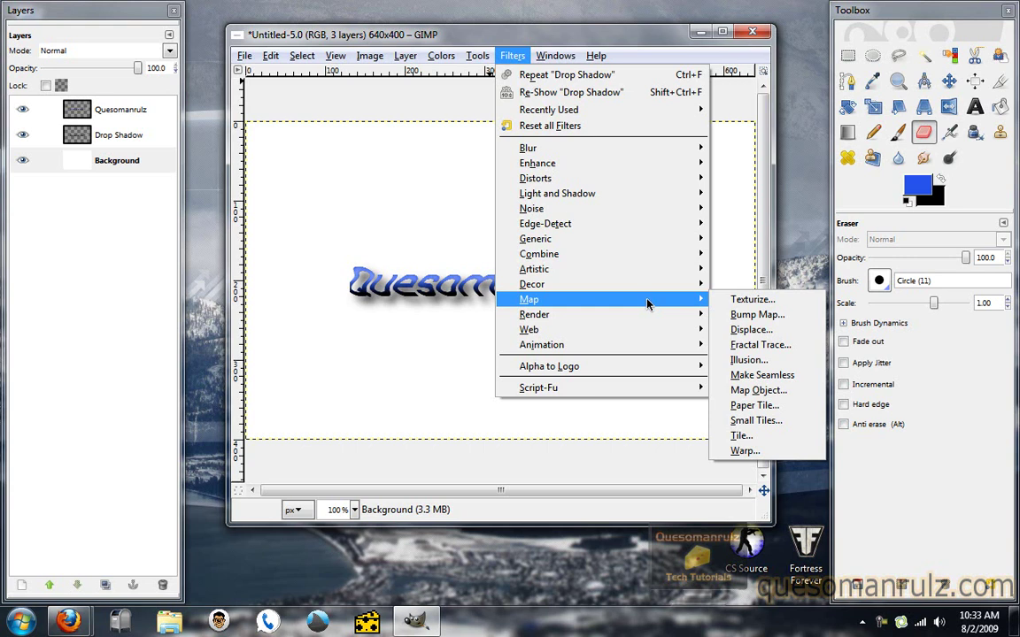
mouse_move(477, 54)
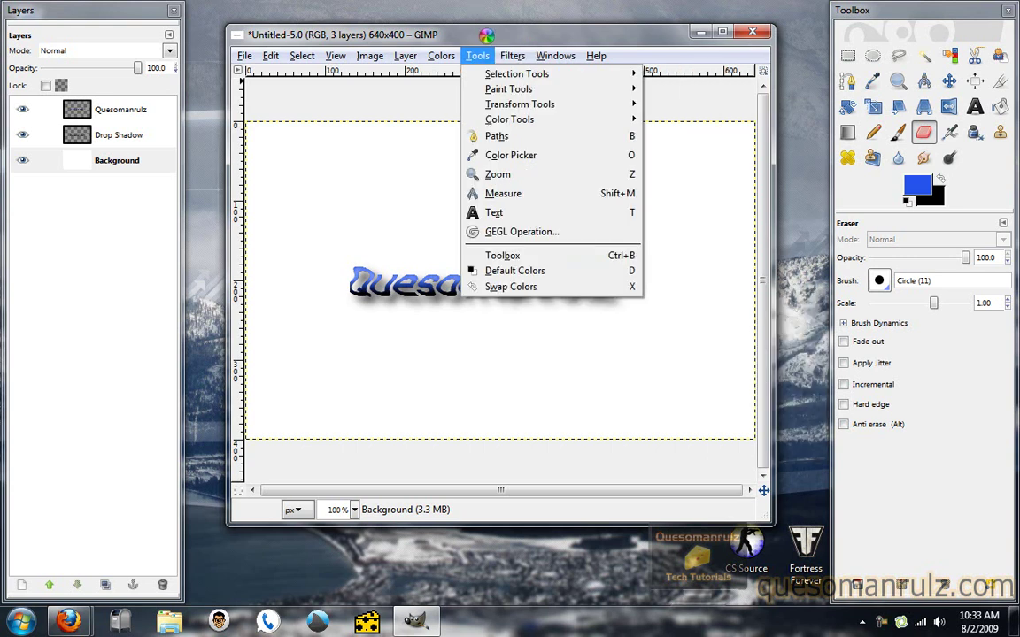
left_click(482, 35)
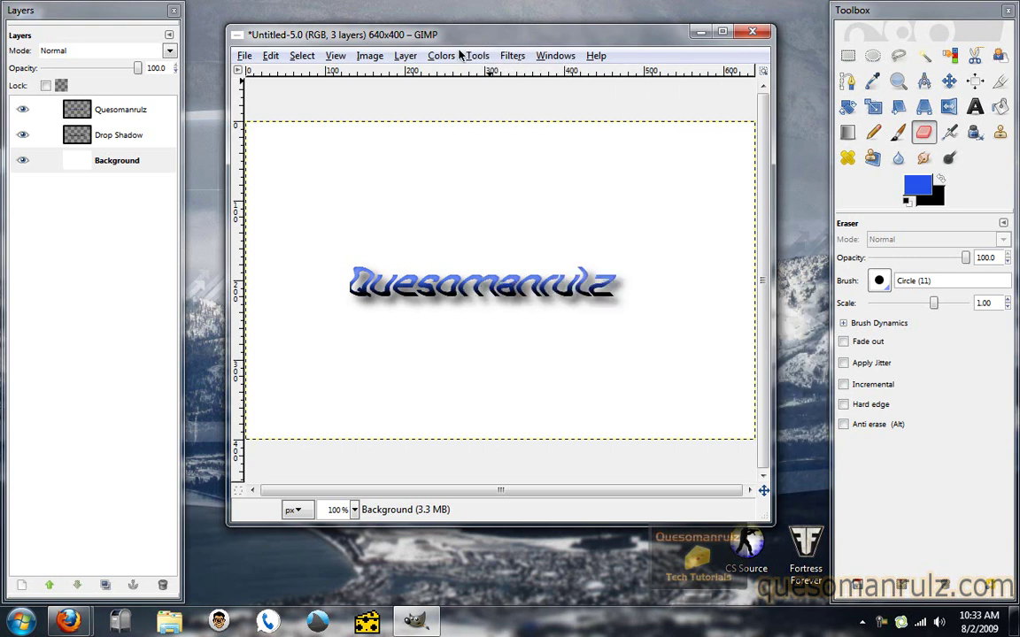